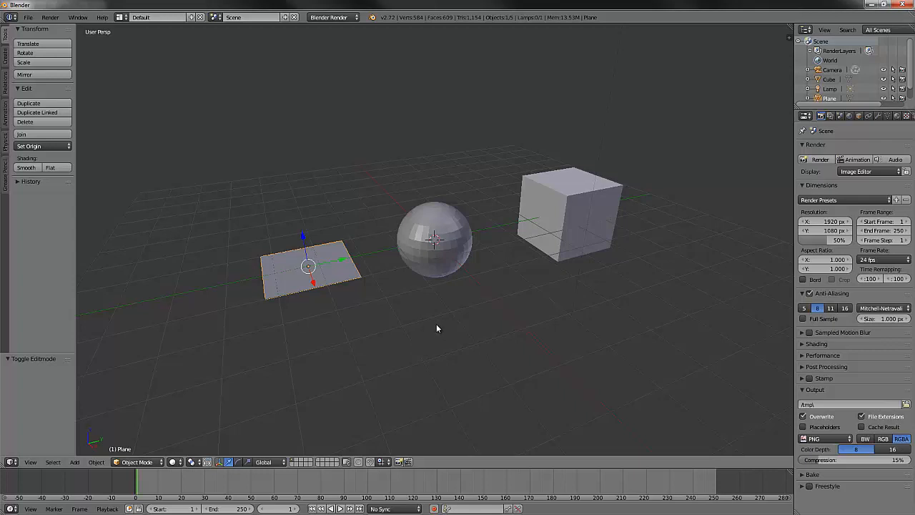
Clear the plane's mesh selection in Edit Mode and return to Object Mode.
key("a")
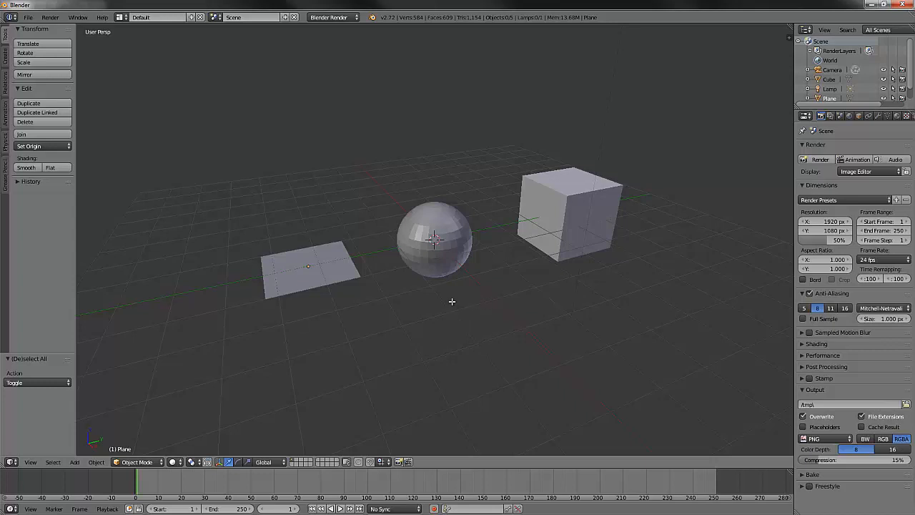
key("Tab")
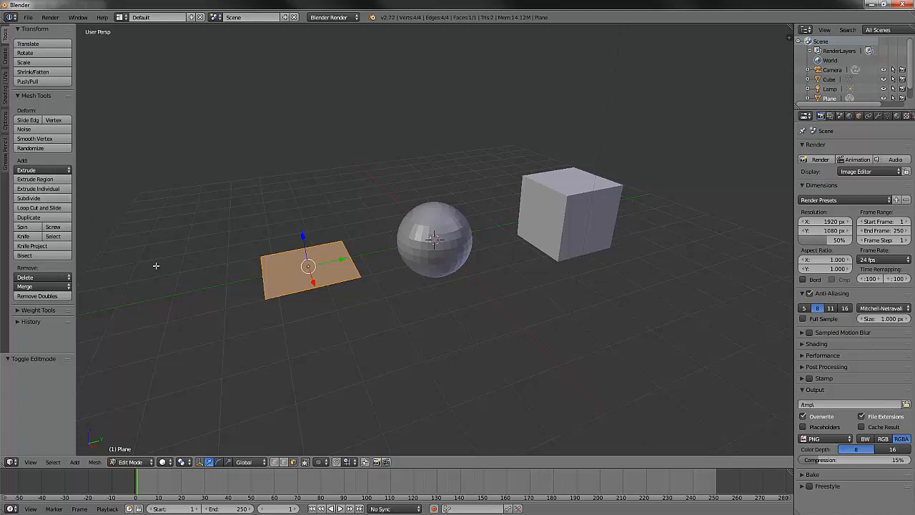
key("a")
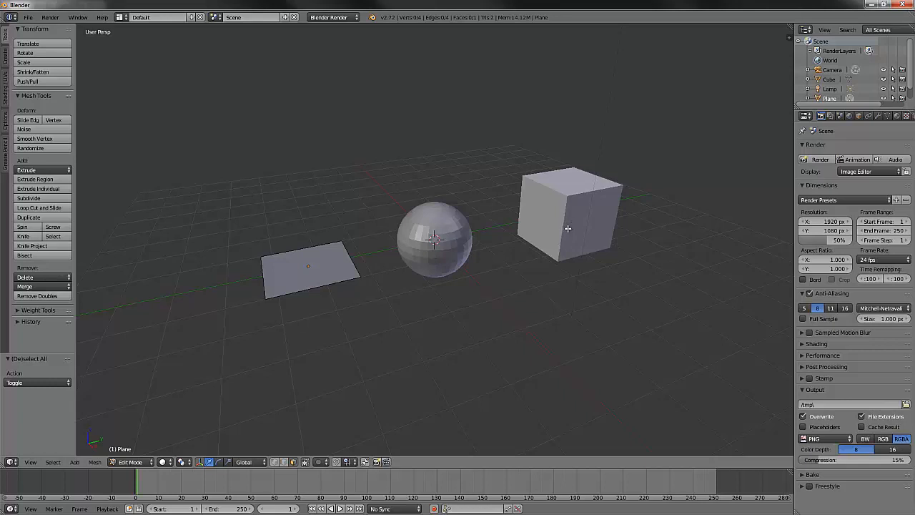
key("Tab")
Enter Edit Mode on the cube with face selection and select the four middle faces of the side facing positive X.
right_click(590, 224)
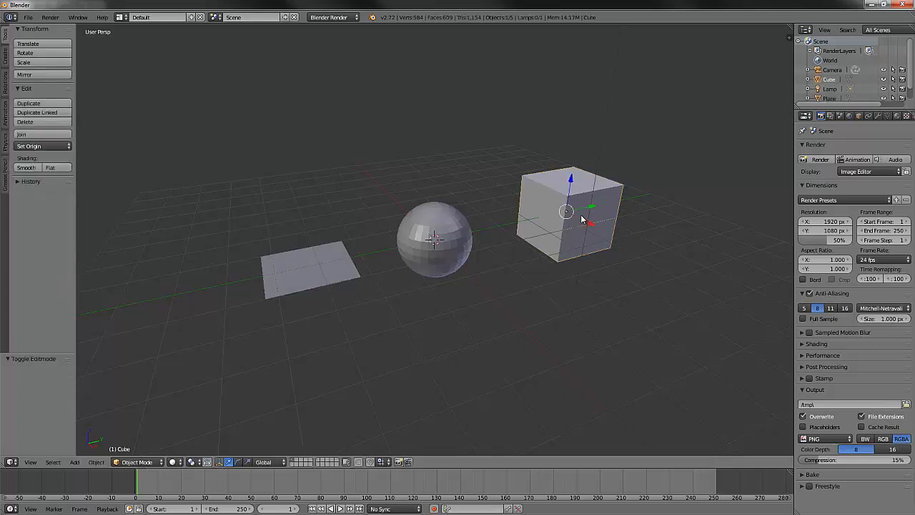
key("Tab")
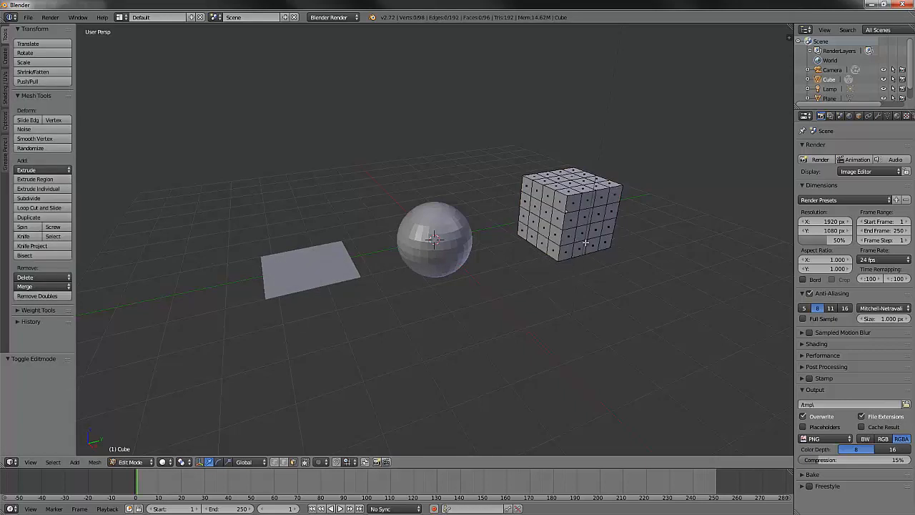
key("ctrl+Tab")
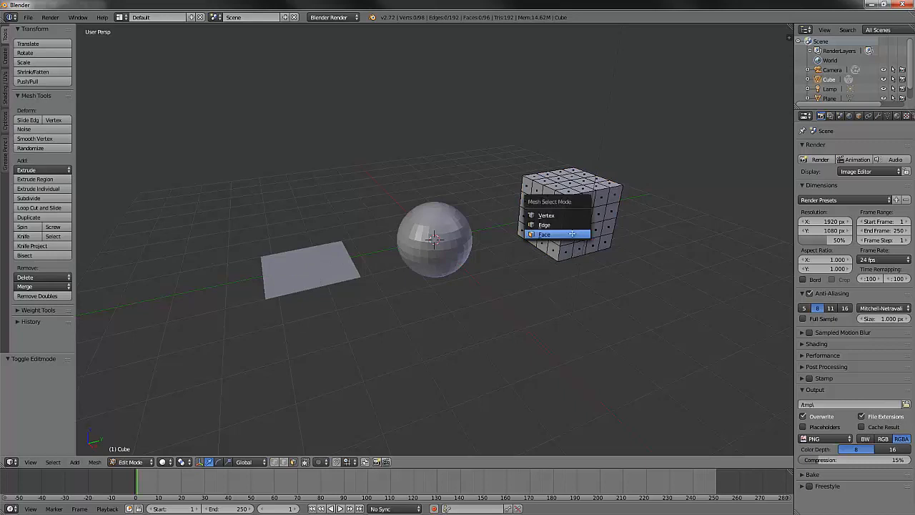
left_click(566, 234)
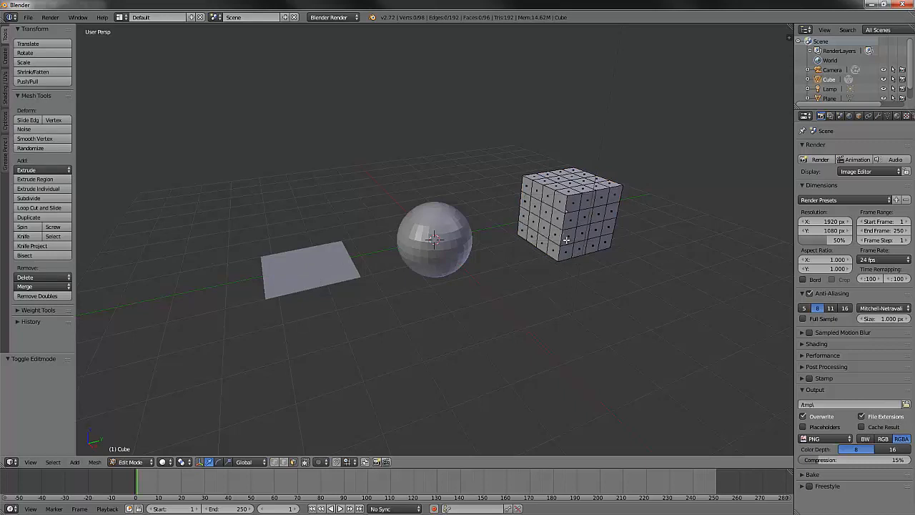
right_click(599, 215)
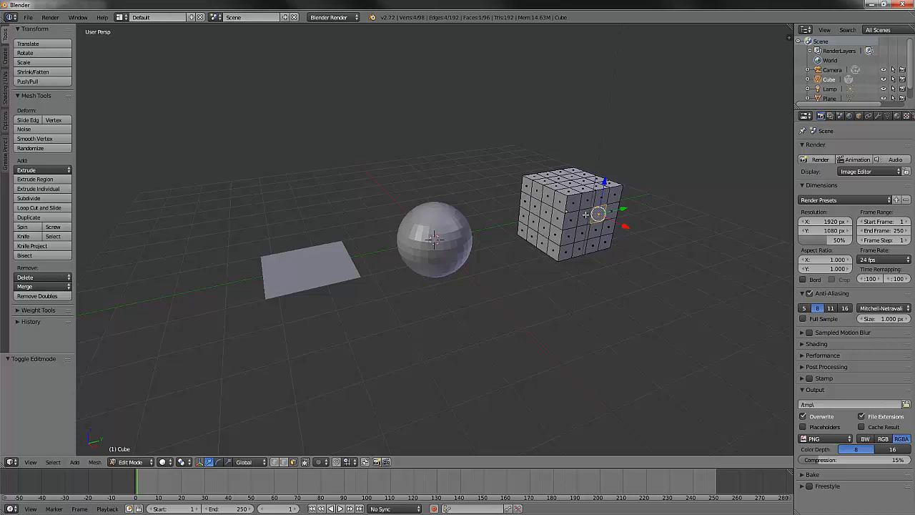
right_click(585, 216, "shift")
right_click(584, 229, "shift")
right_click(593, 230, "shift")
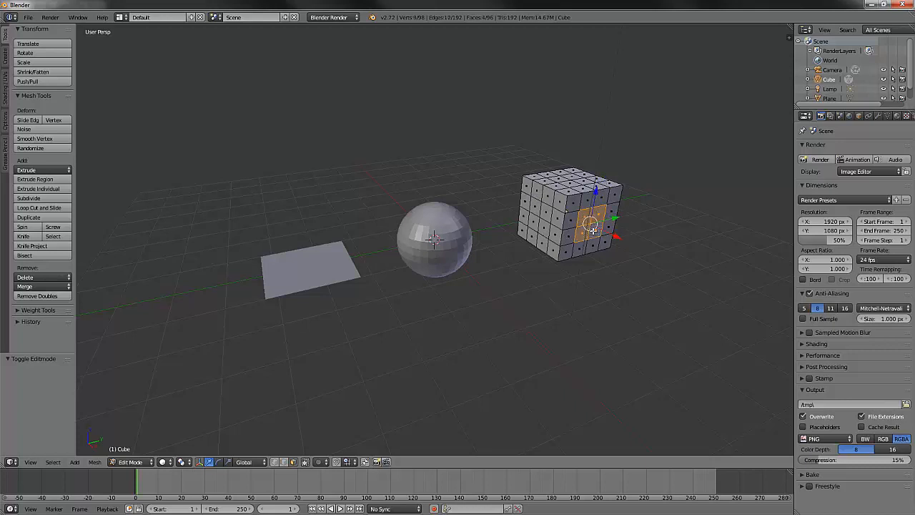
Extrude the four selected cube faces outward about 0.98 along the global X axis and return to Object Mode.
key("e")
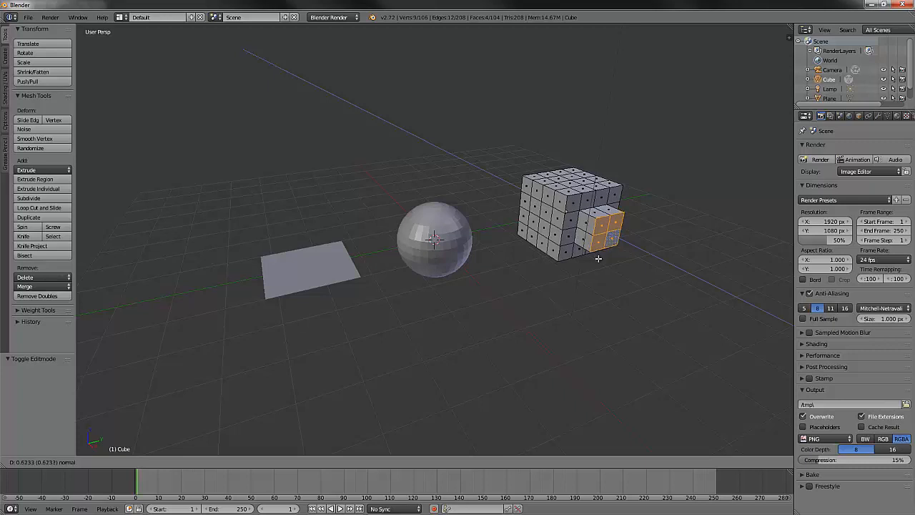
key("y")
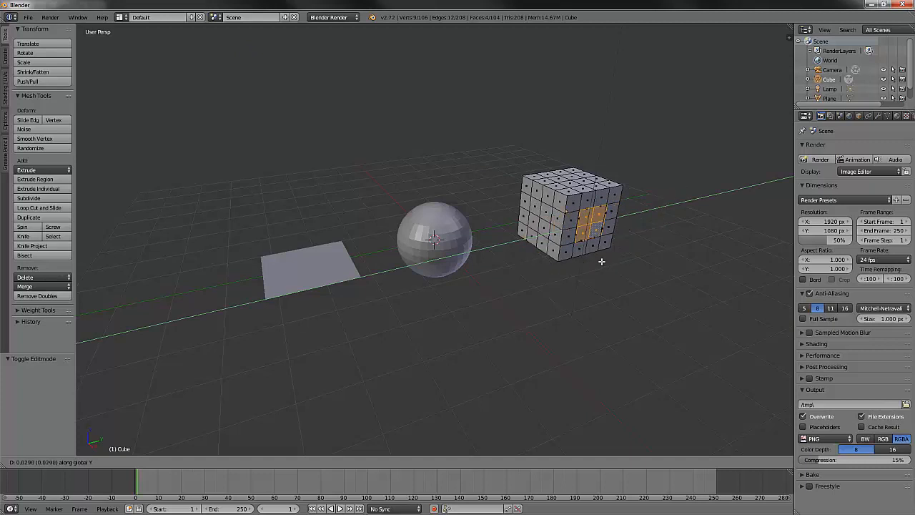
key("z")
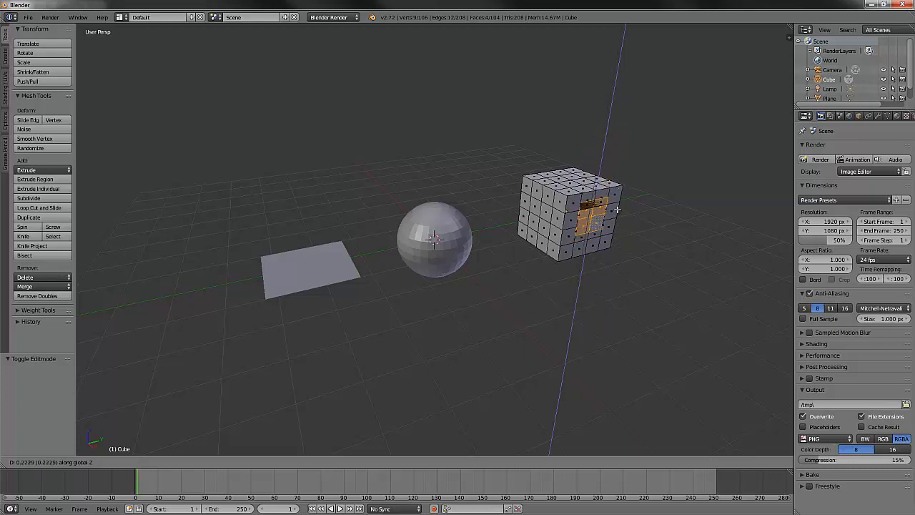
key("x")
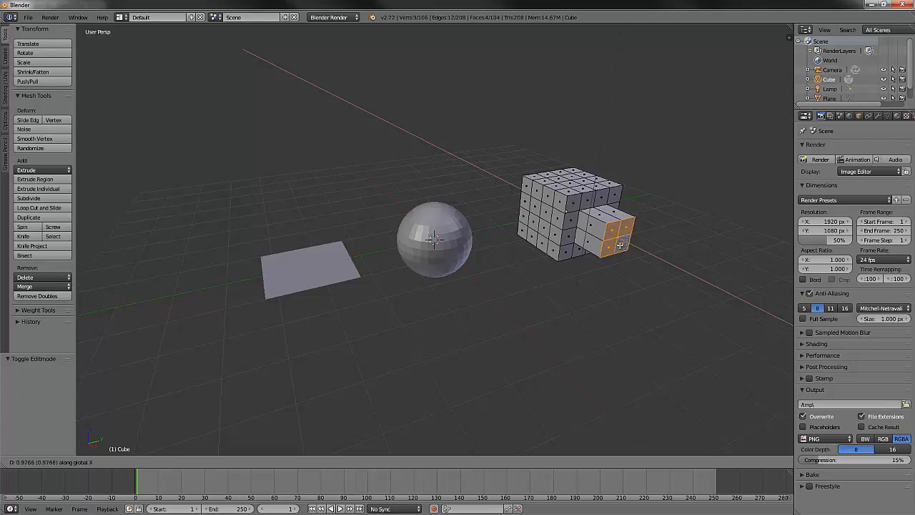
left_click(619, 244)
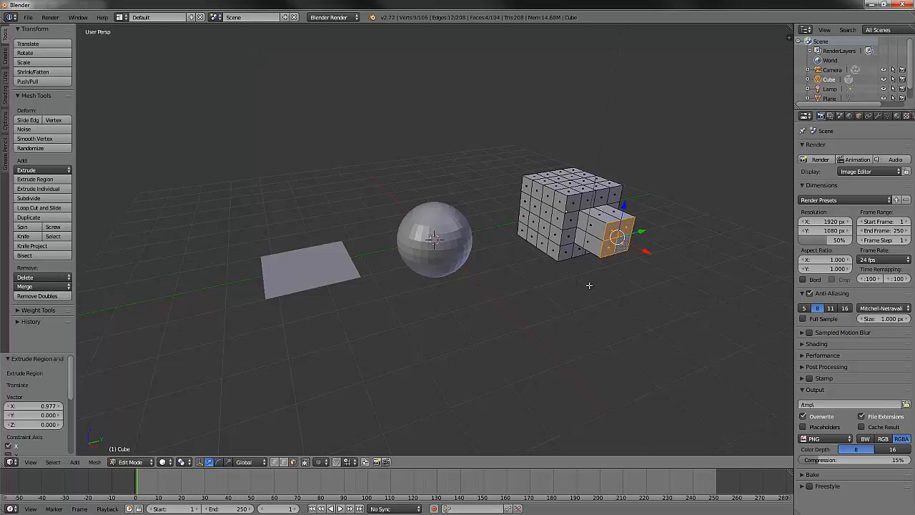
key("Tab")
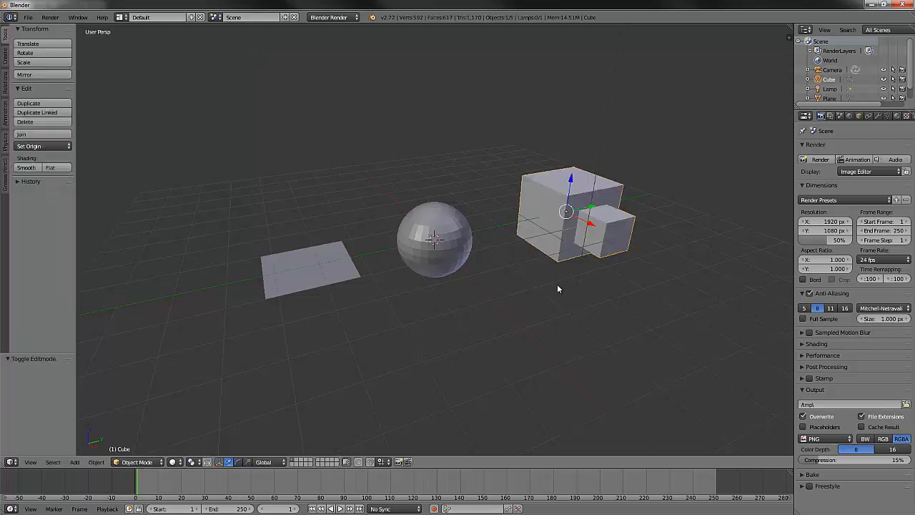
Enter Edit Mode on the sphere, clear its selection and box-select a patch of faces on the side facing the view.
right_click(452, 241)
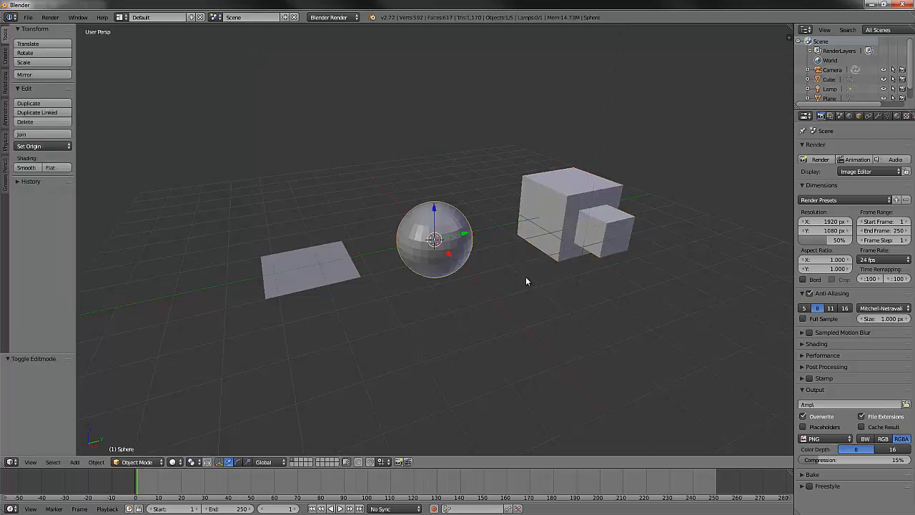
key("Tab")
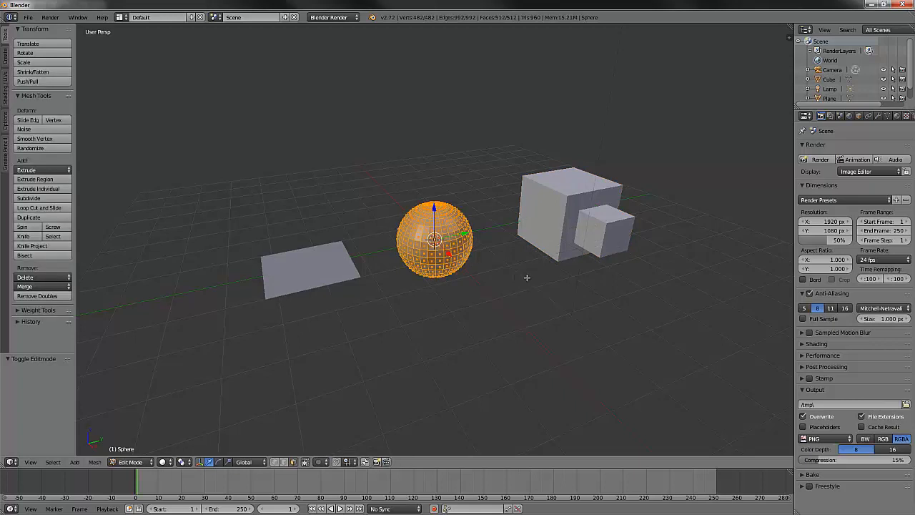
key("a")
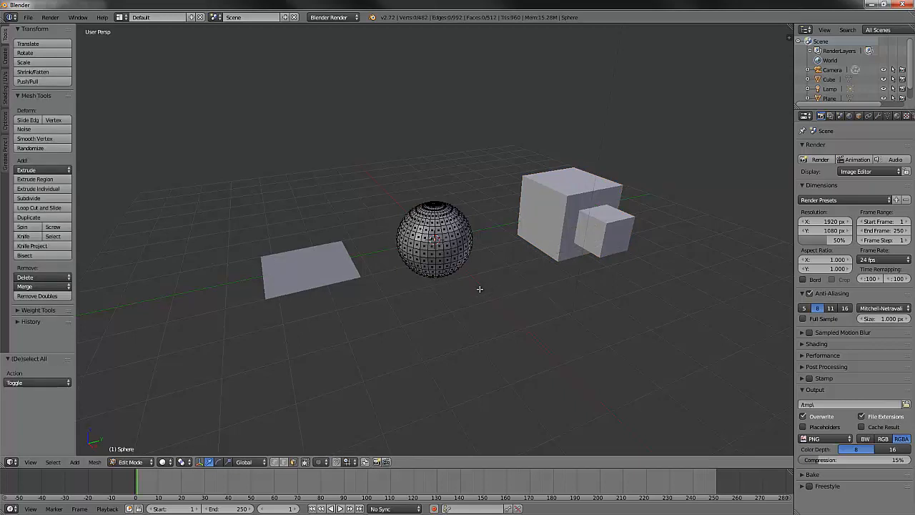
scroll(463, 290, "up", 4)
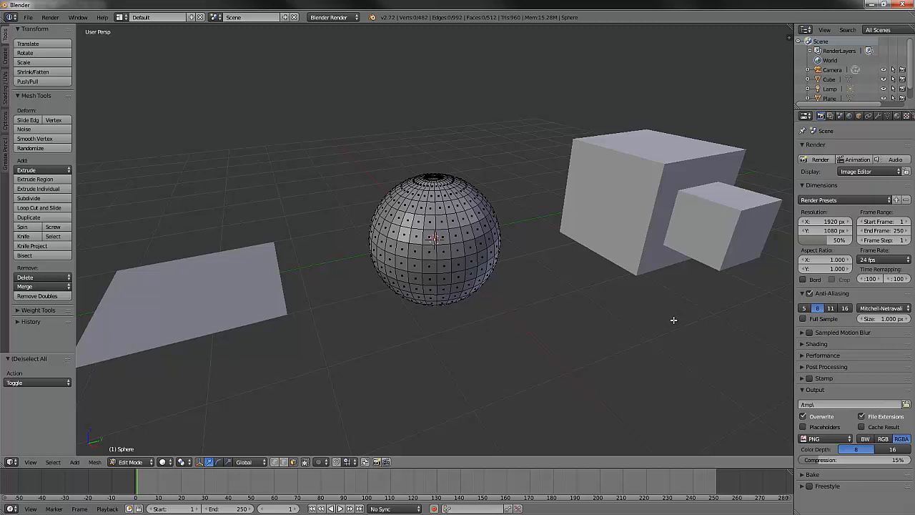
middle_click_drag(672, 319, 610, 322)
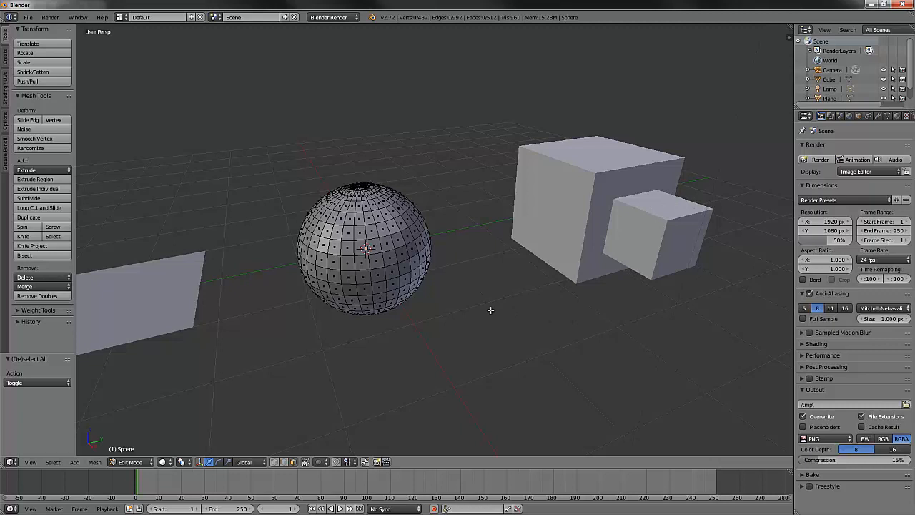
middle_click_drag(480, 308, 547, 291, "shift")
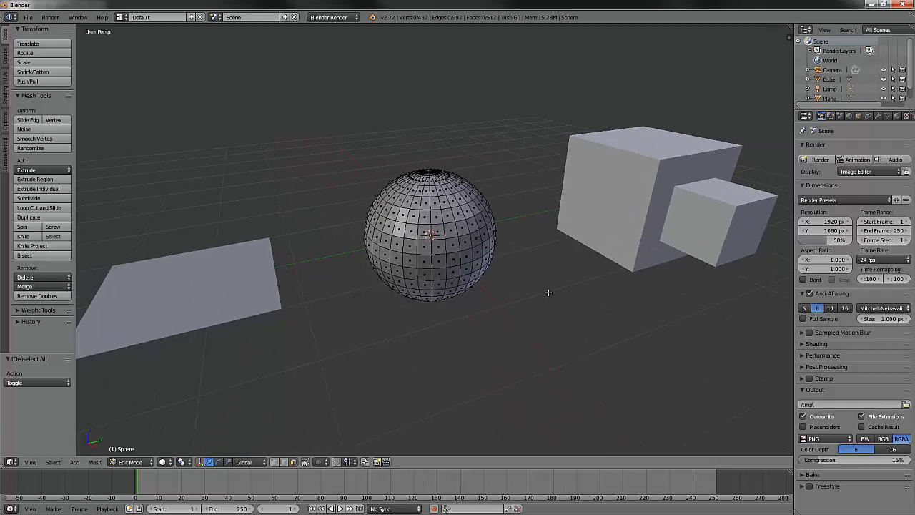
key("b")
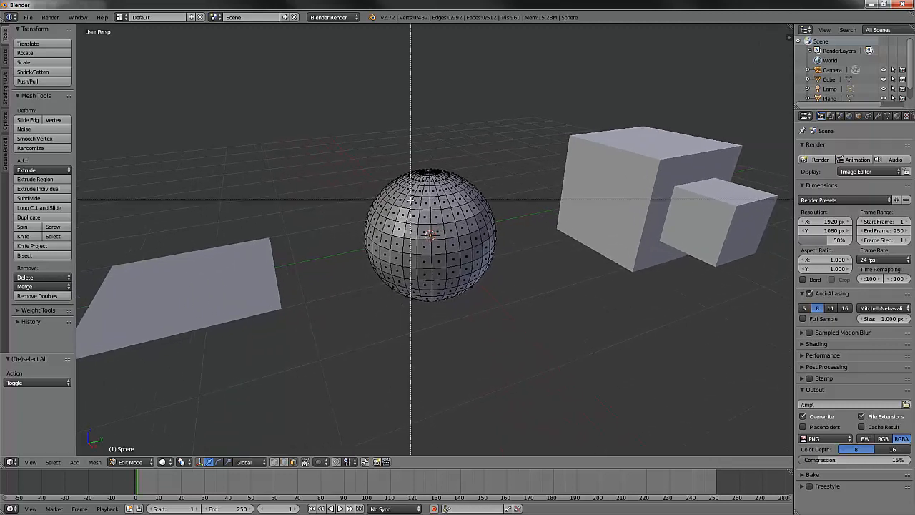
left_click_drag(418, 204, 478, 283)
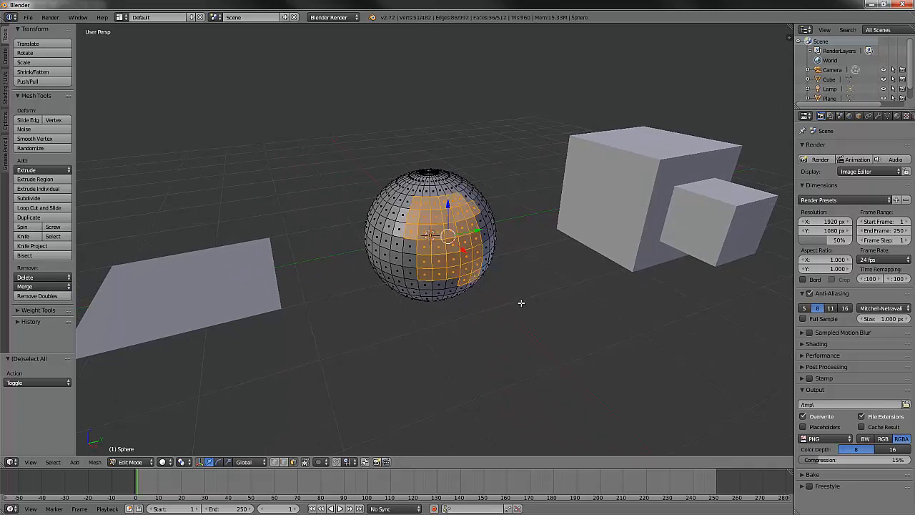
Extrude the sphere's selected faces as individual faces about 0.73 outward and return to Object Mode.
key("alt+e")
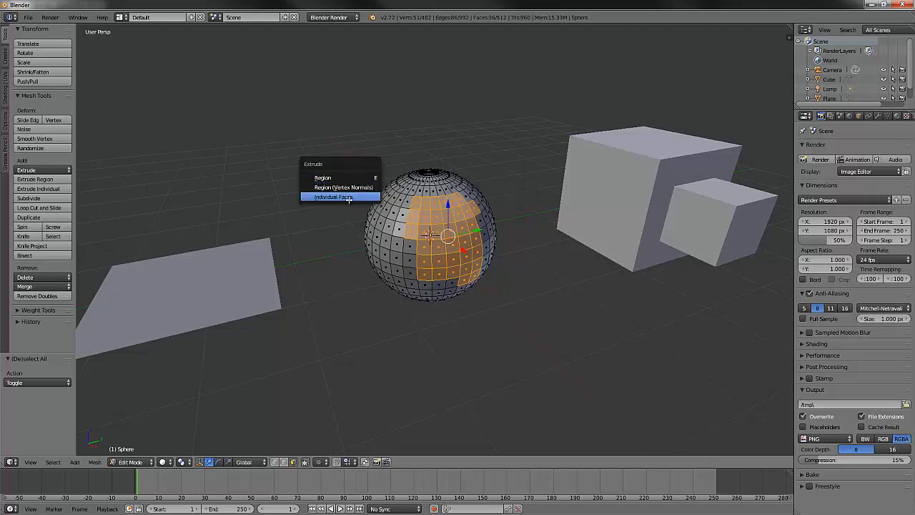
left_click(349, 198)
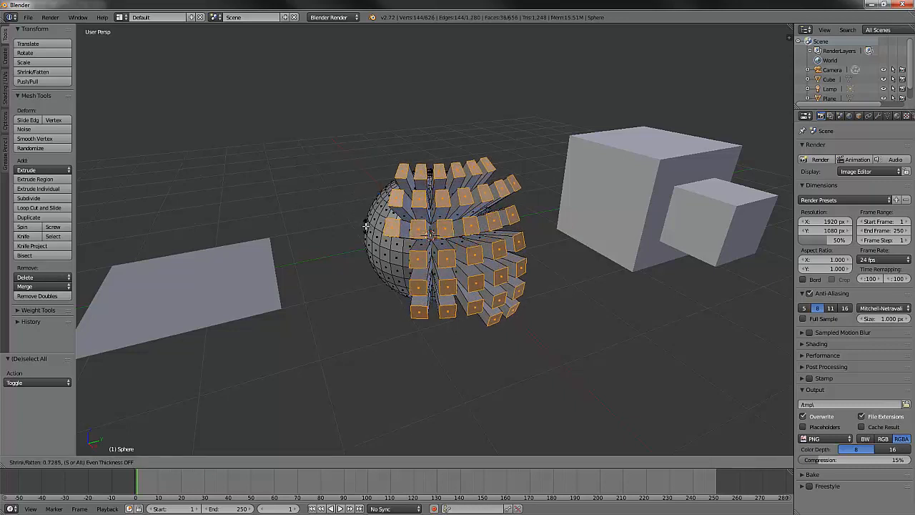
left_click(365, 226)
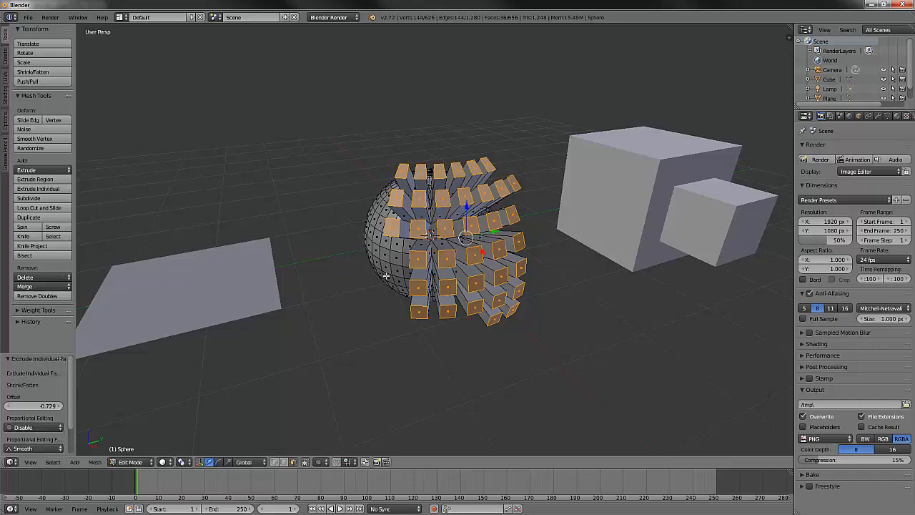
middle_click_drag(365, 226, 402, 263)
middle_click_drag(407, 251, 403, 270)
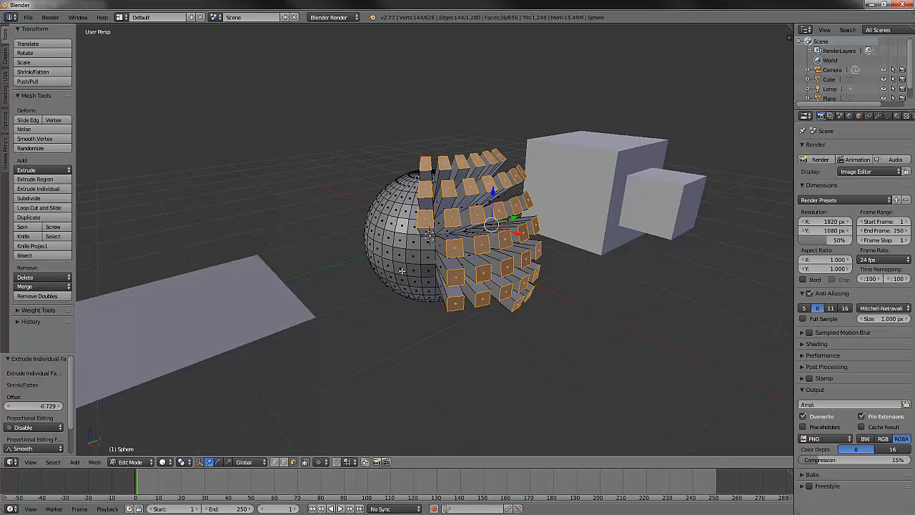
middle_click_drag(402, 271, 386, 270)
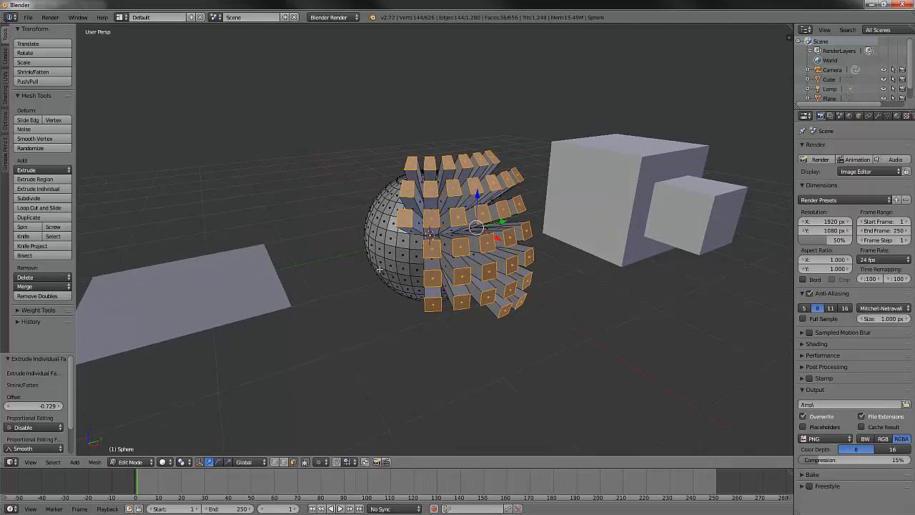
middle_click_drag(327, 291, 453, 279)
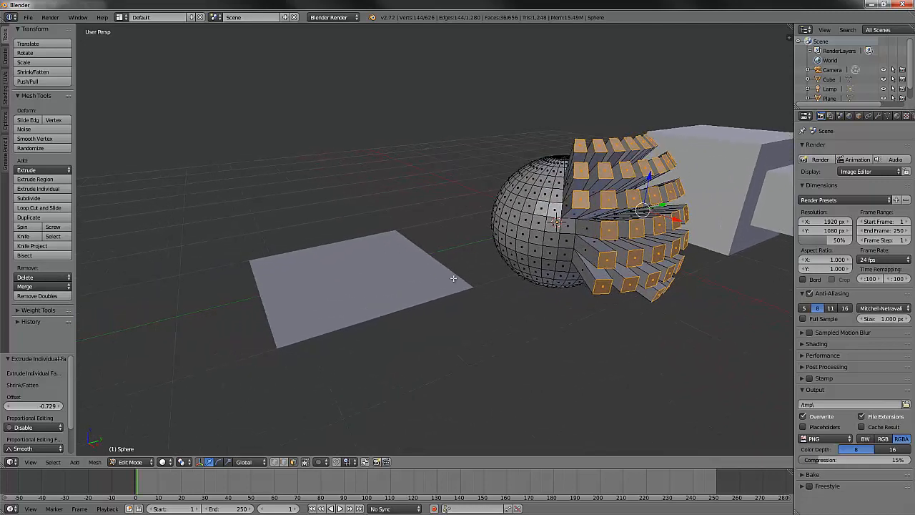
key("Tab")
Enter Edit Mode on the plane, switch to edge selection and select the edge farthest from the sphere.
right_click(363, 293)
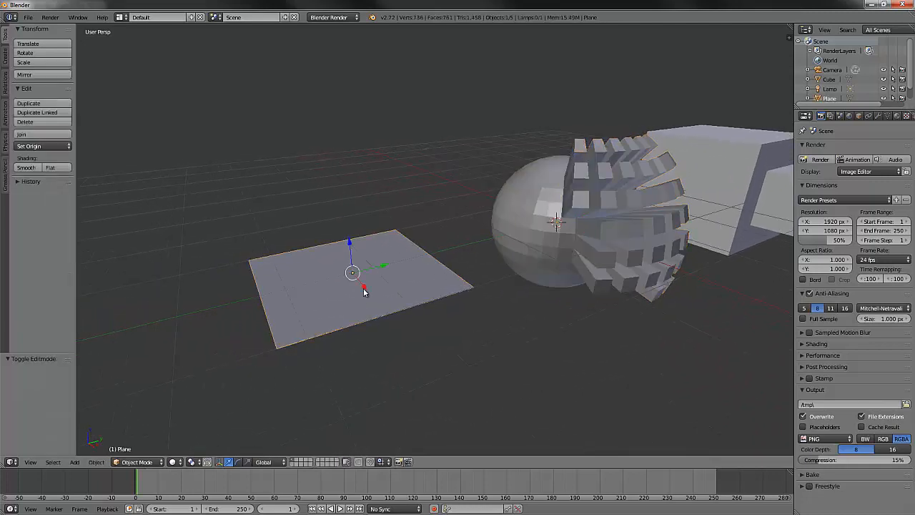
key("Tab")
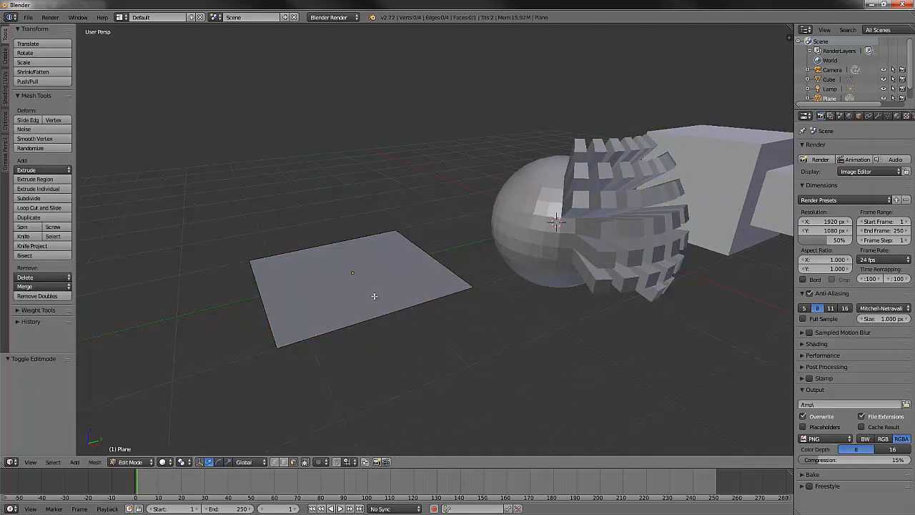
key("a")
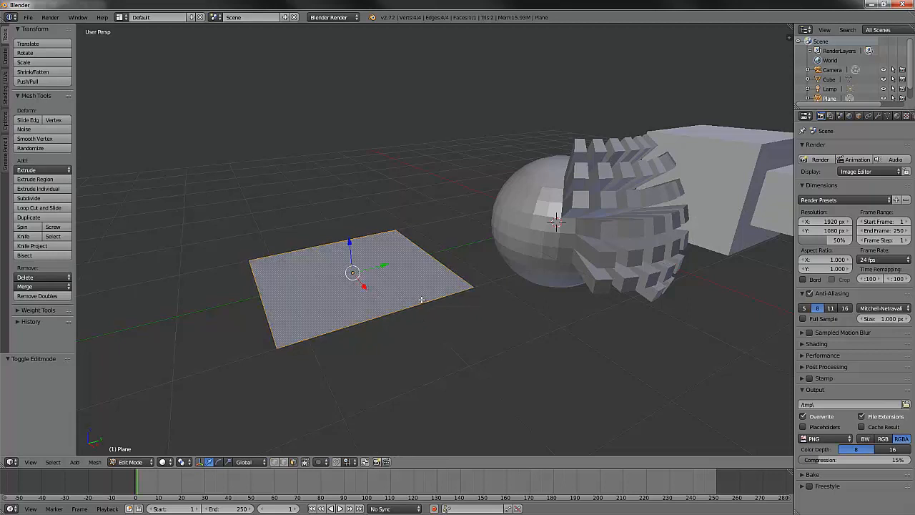
key("ctrl+Tab")
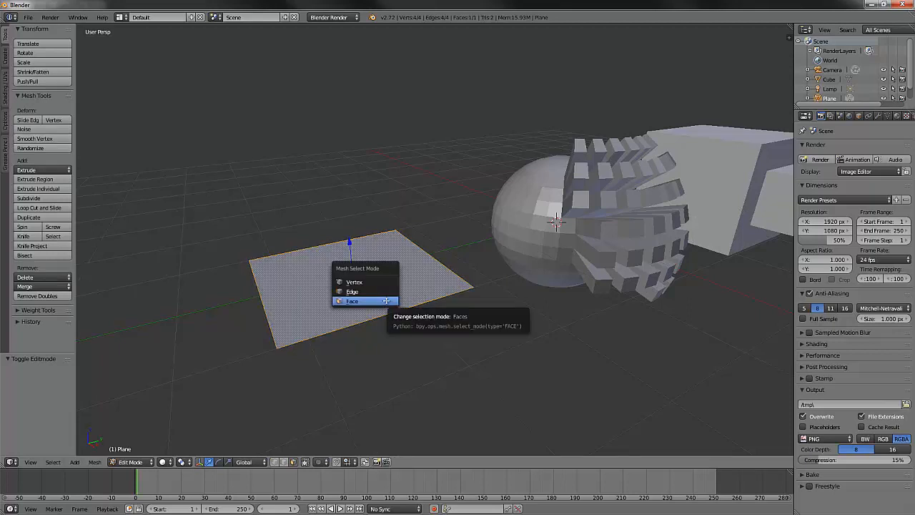
left_click(372, 291)
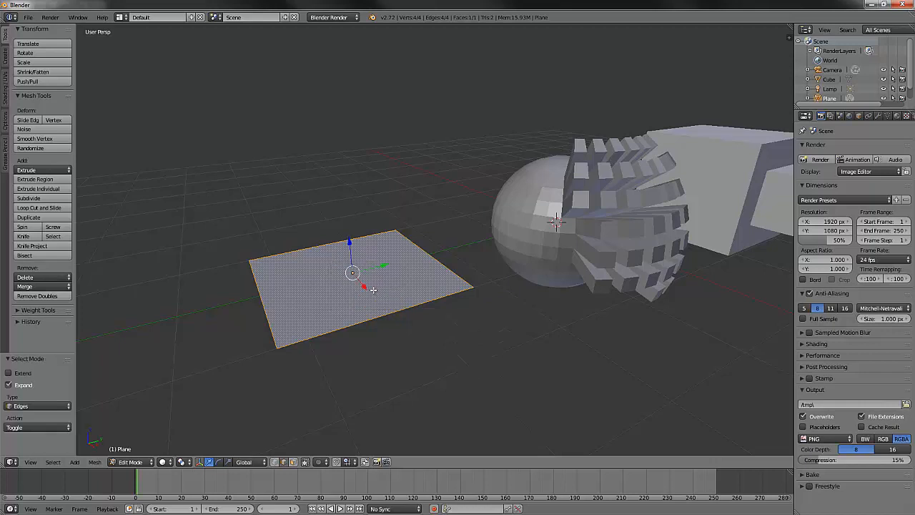
right_click(261, 299)
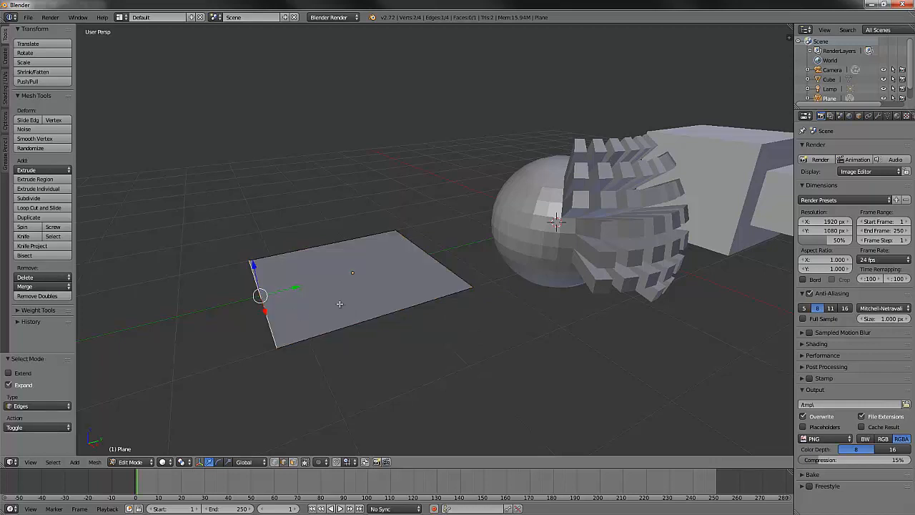
Extrude the plane's selected edge with the X axis locked, about -1.14 in Y and 0.57 in Z, and undo the extrusion.
middle_click_drag(340, 304, 434, 300)
middle_click_drag(467, 328, 441, 334)
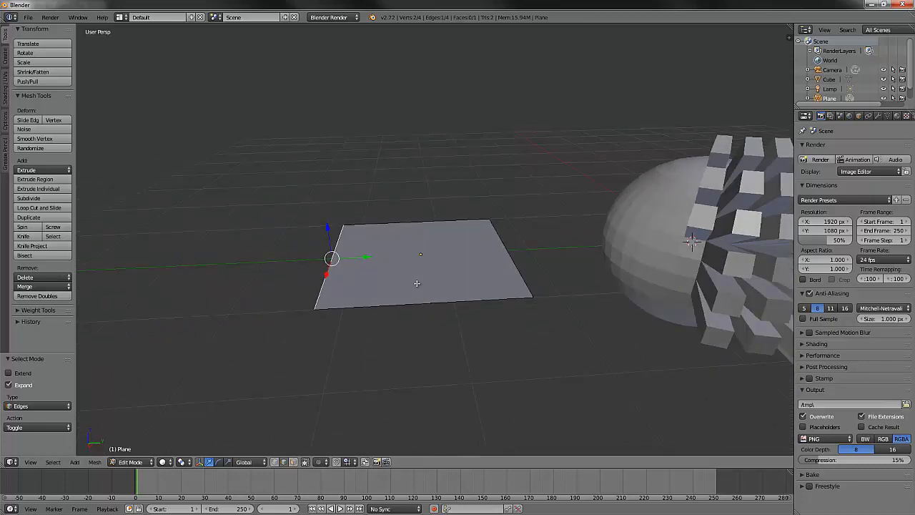
key("e")
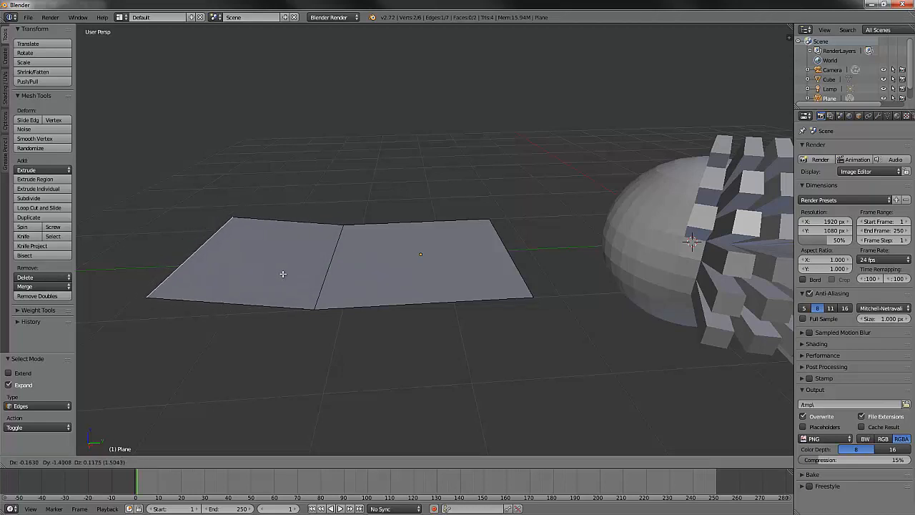
key("y")
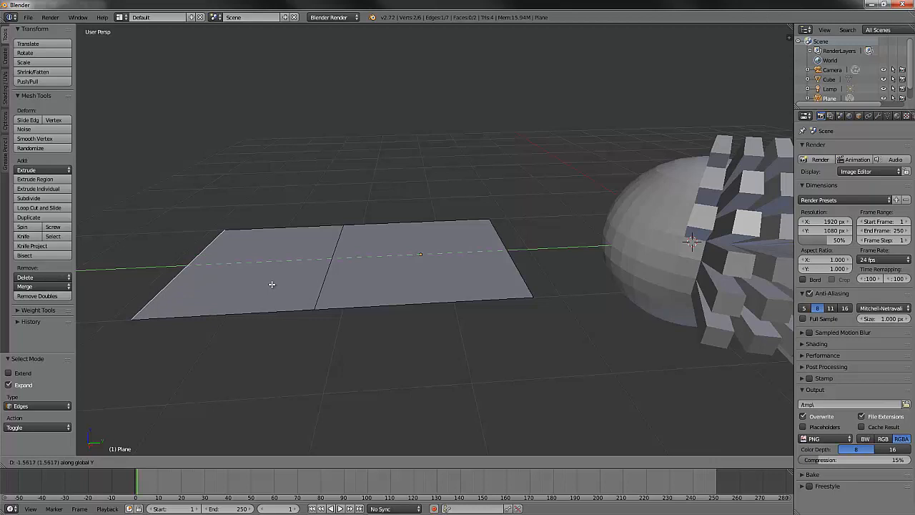
key("shift+x")
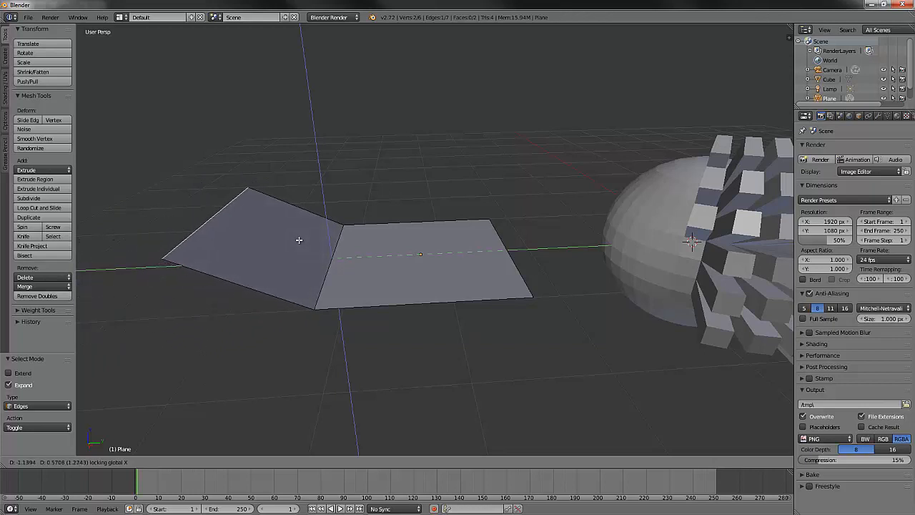
left_click(299, 239)
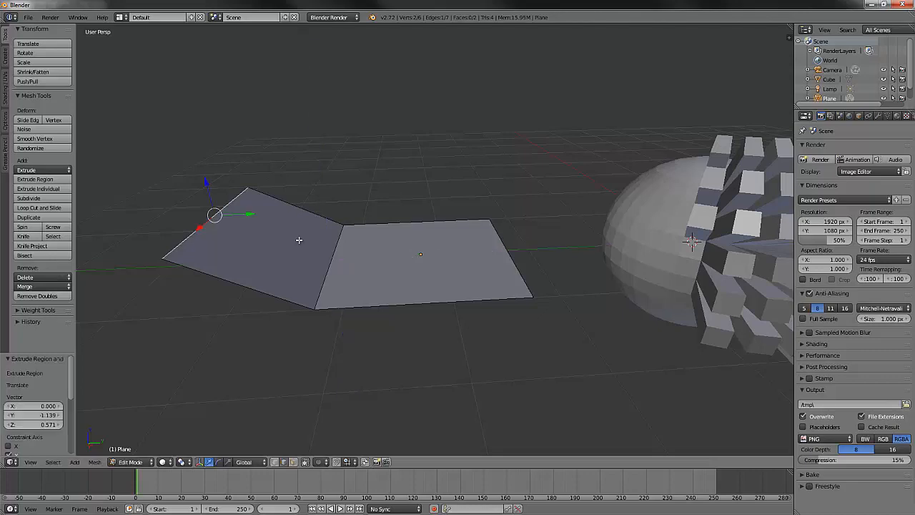
middle_click_drag(381, 271, 398, 280)
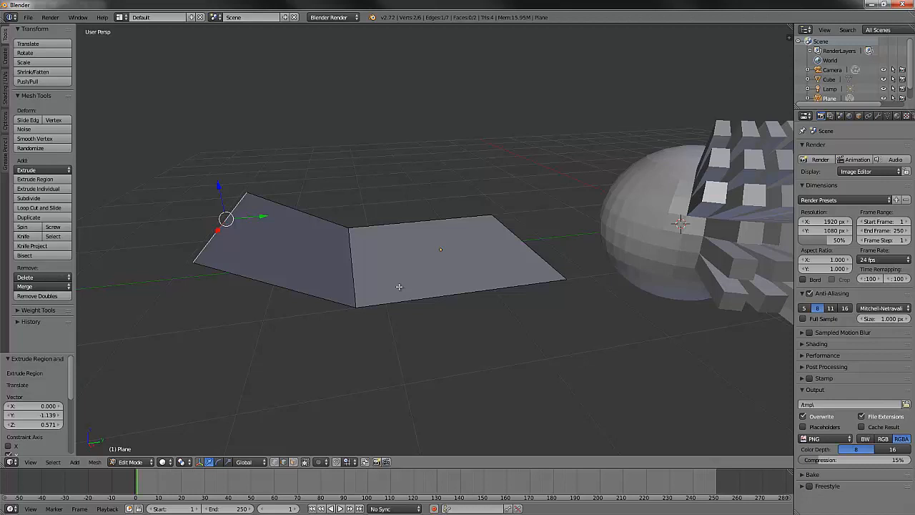
key("ctrl+z")
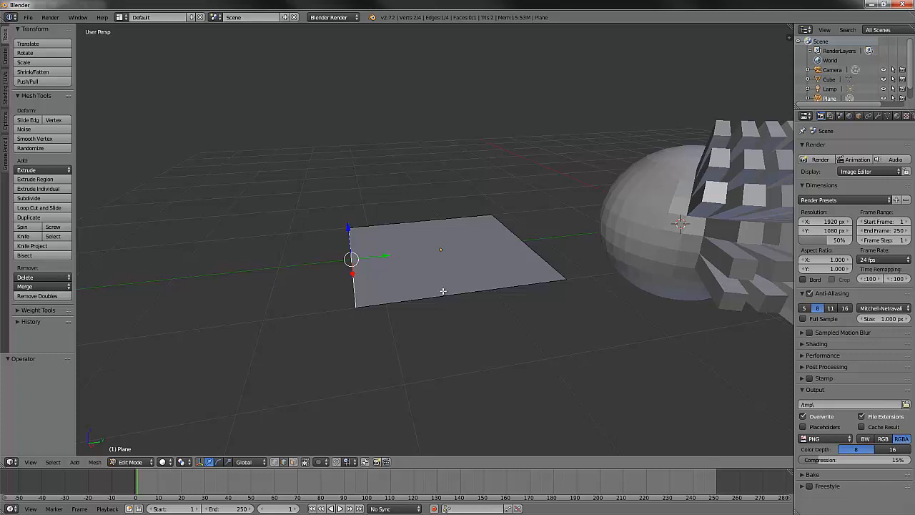
Switch to vertex selection, select the two vertices on the plane's rear edge and delete them.
key("ctrl+Tab")
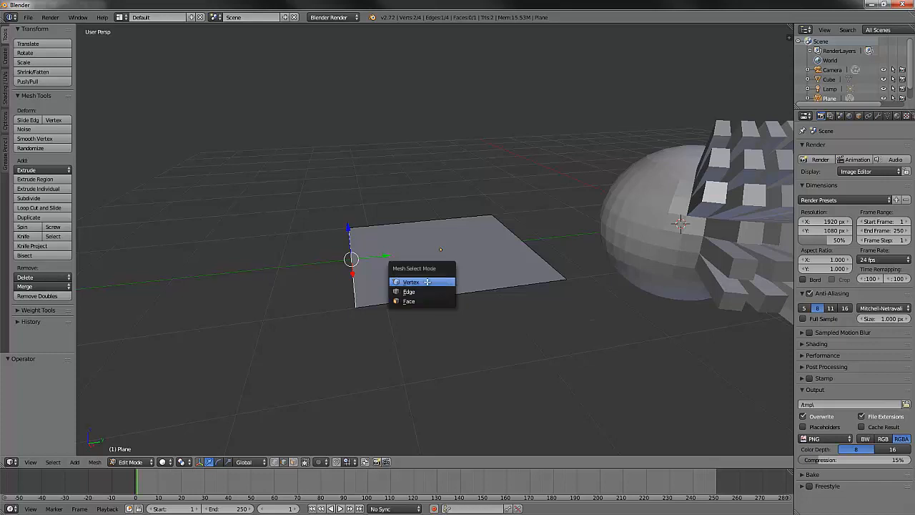
left_click(426, 281)
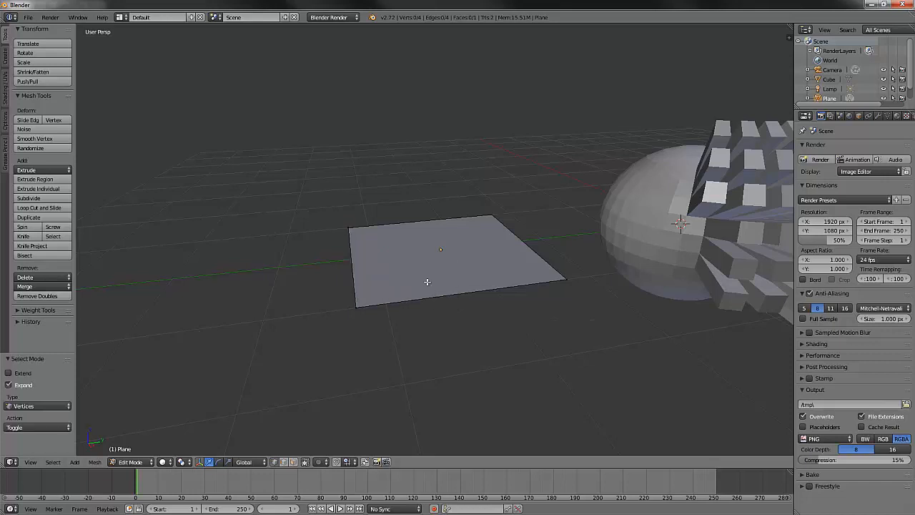
right_click(347, 227)
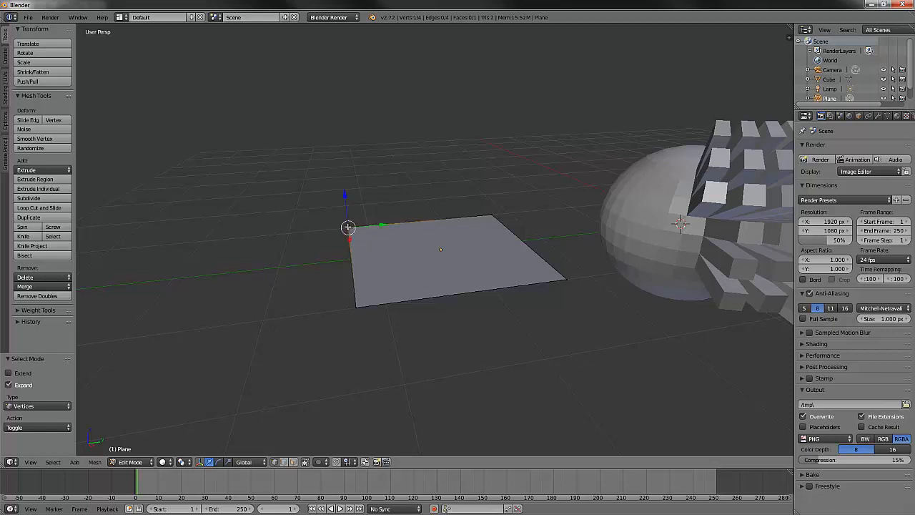
right_click(491, 215, "shift")
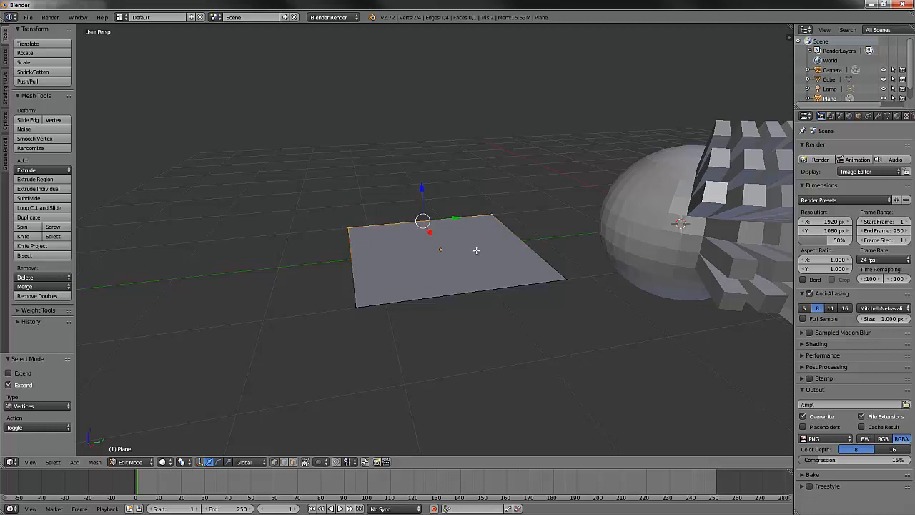
key("x")
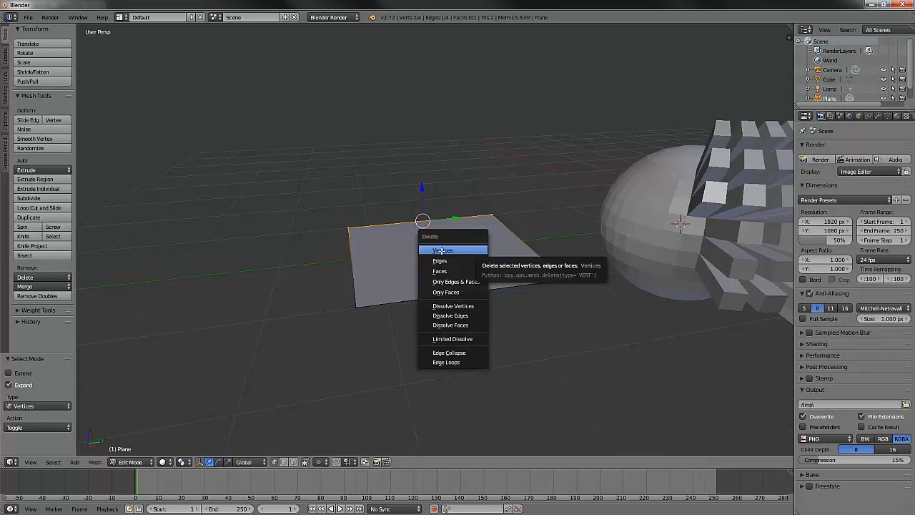
left_click(443, 250)
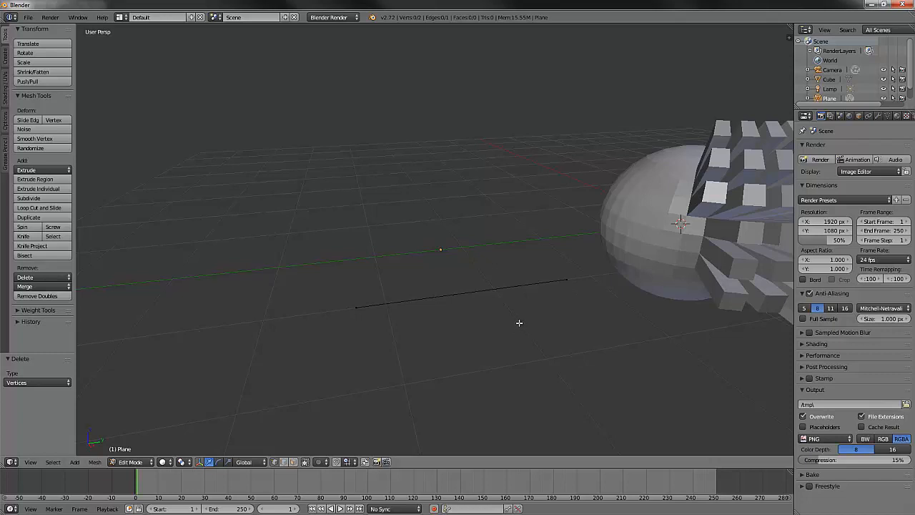
In the right orthographic view, extrude the remaining edge's end vertex nearest the sphere six times, tracing an arch back over the edge.
key("KP_3")
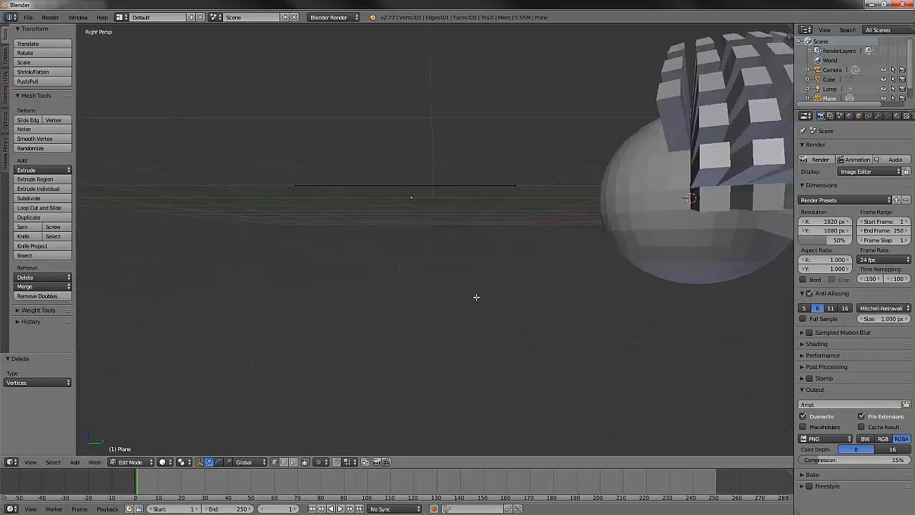
key("KP_5")
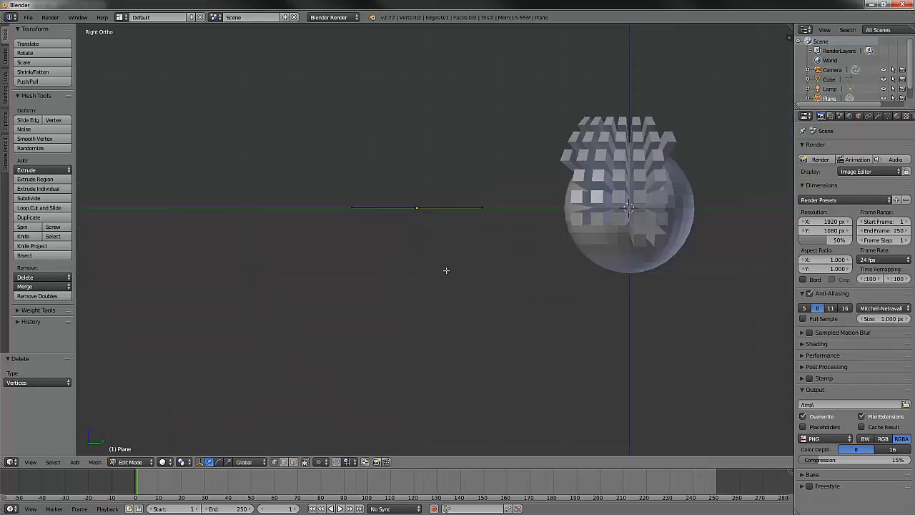
right_click(483, 208)
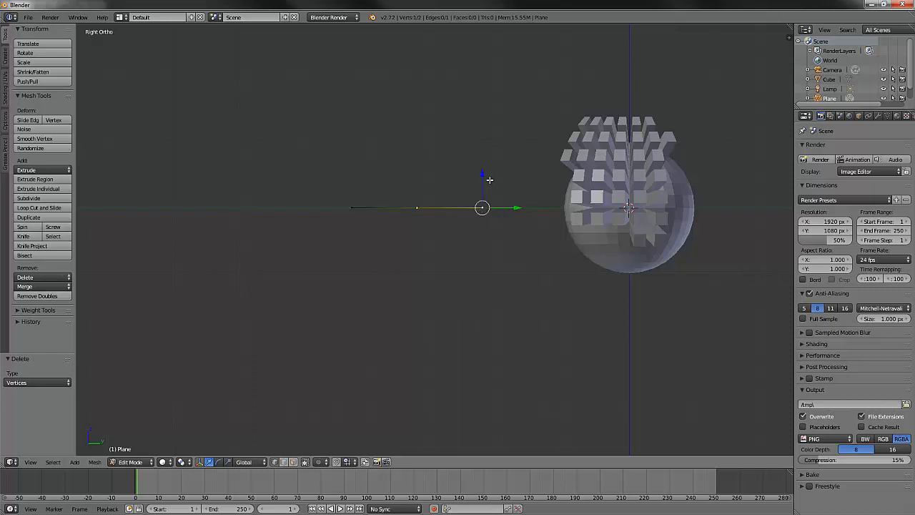
key("e")
left_click(492, 142)
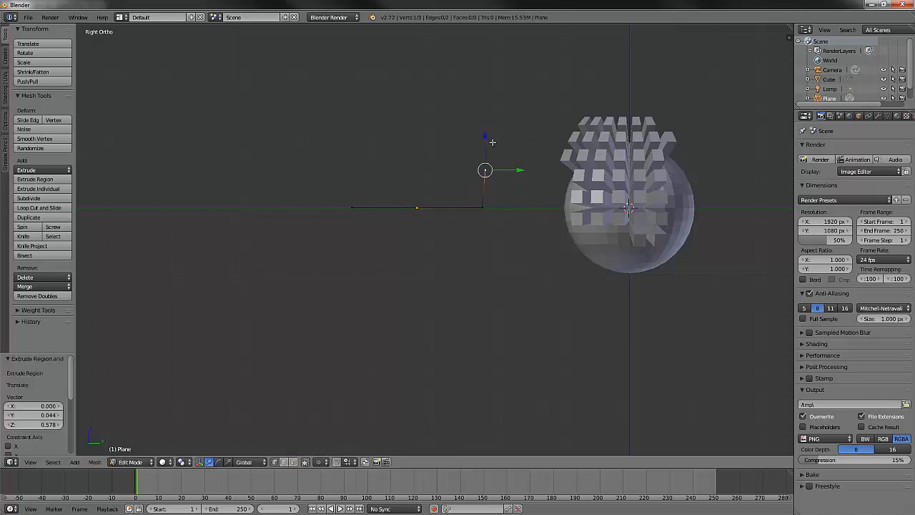
key("e")
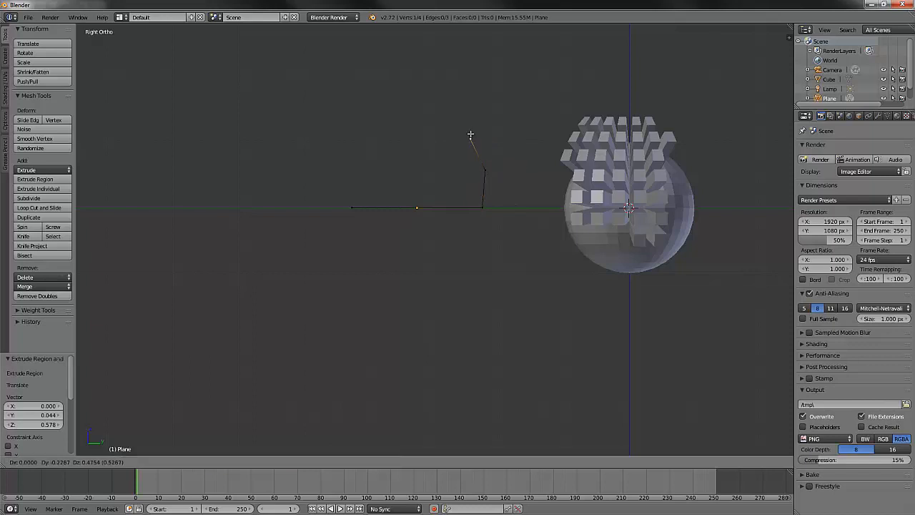
left_click(467, 127)
key("e")
left_click(423, 98)
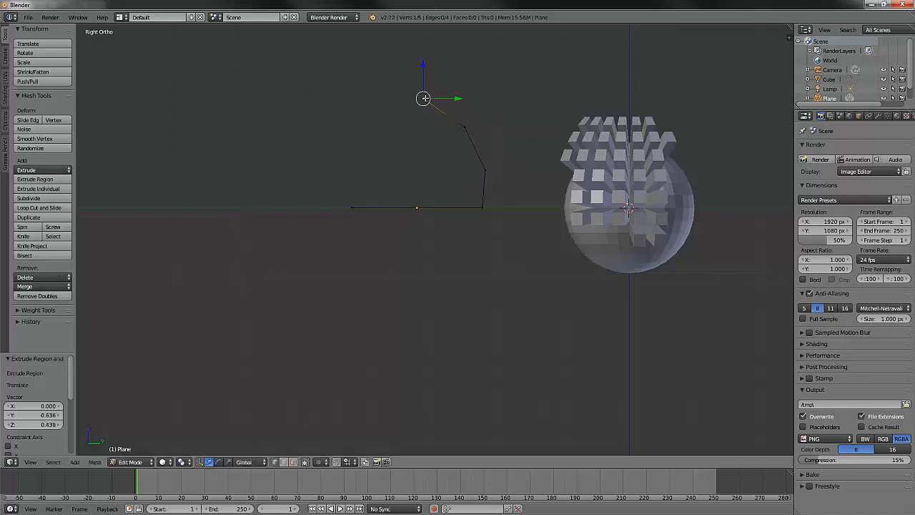
key("e")
left_click(377, 107)
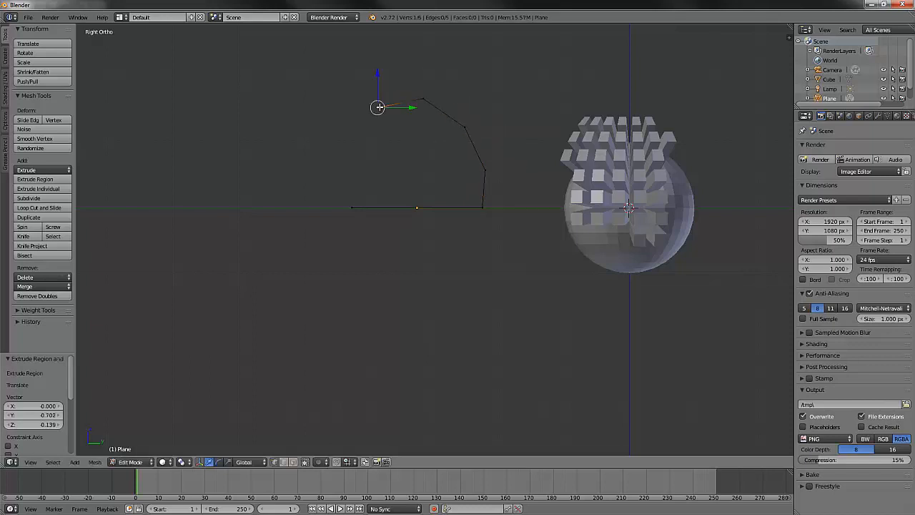
key("e")
left_click(345, 139)
key("e")
left_click(347, 180)
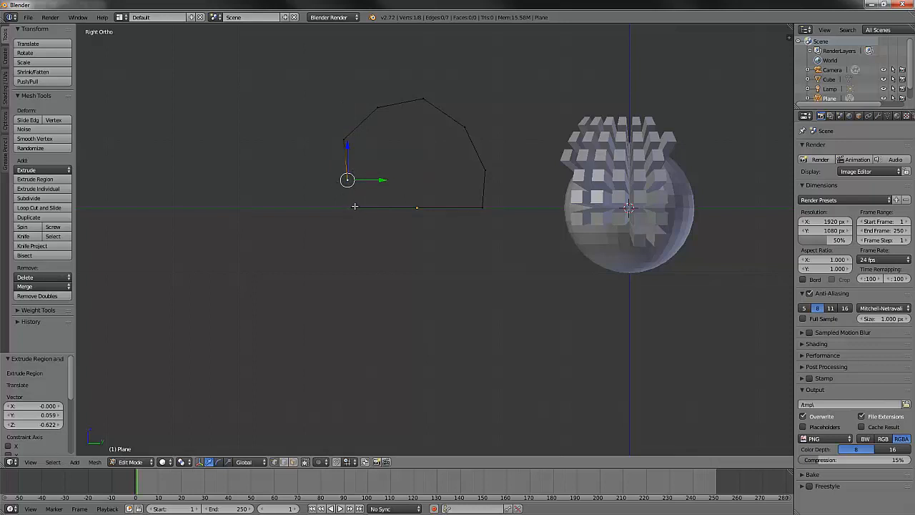
Close the arch with an edge between its two open end vertices and box-select the whole outline.
right_click(351, 208, "shift")
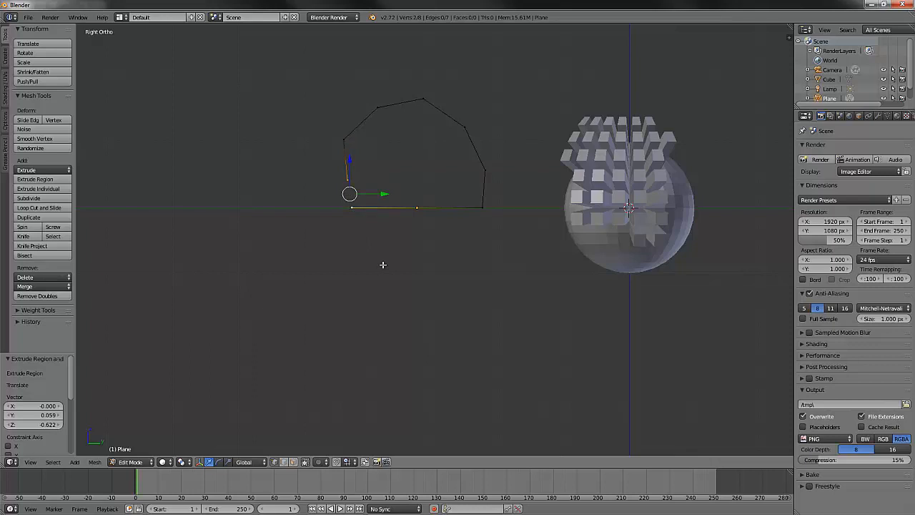
key("f")
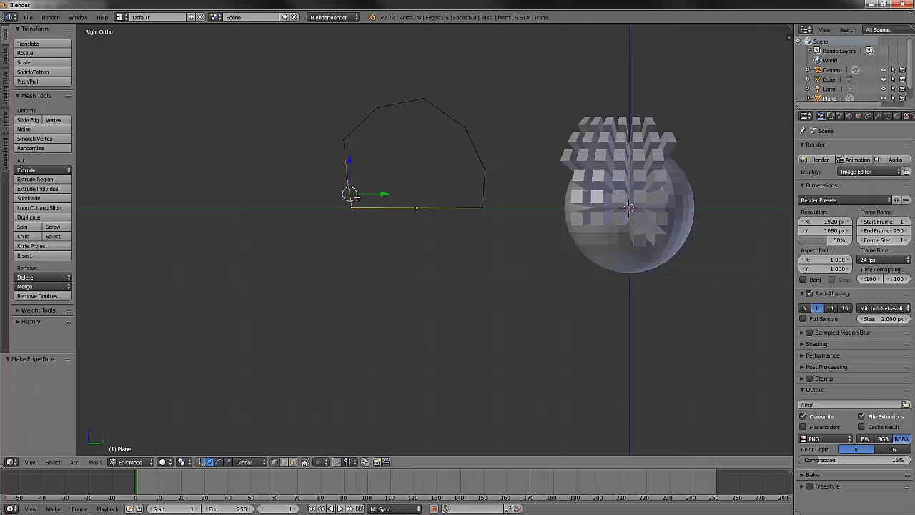
scroll(357, 197, "up", 3)
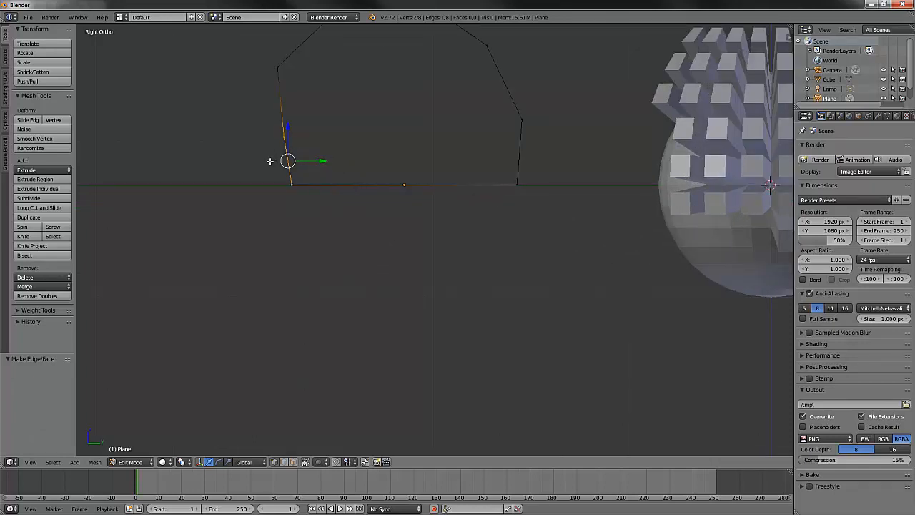
scroll(338, 193, "down", 2)
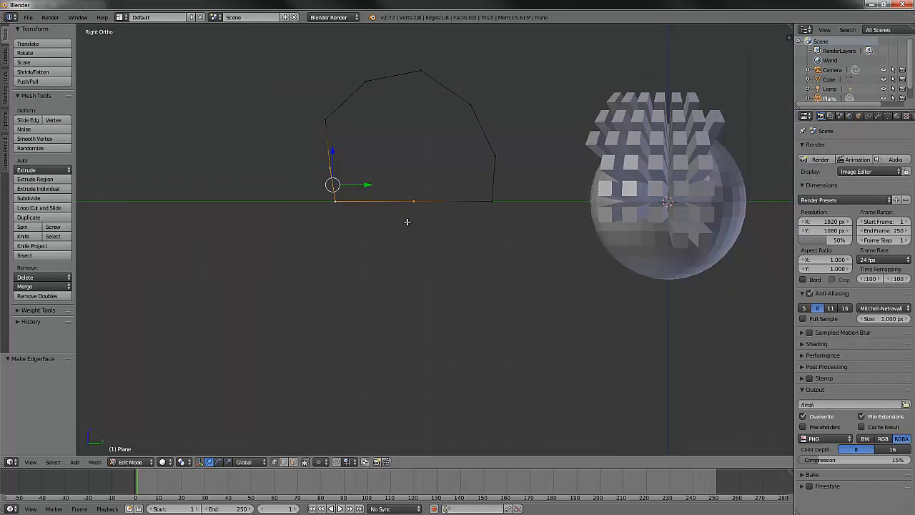
middle_click_drag(404, 221, 394, 295, "shift")
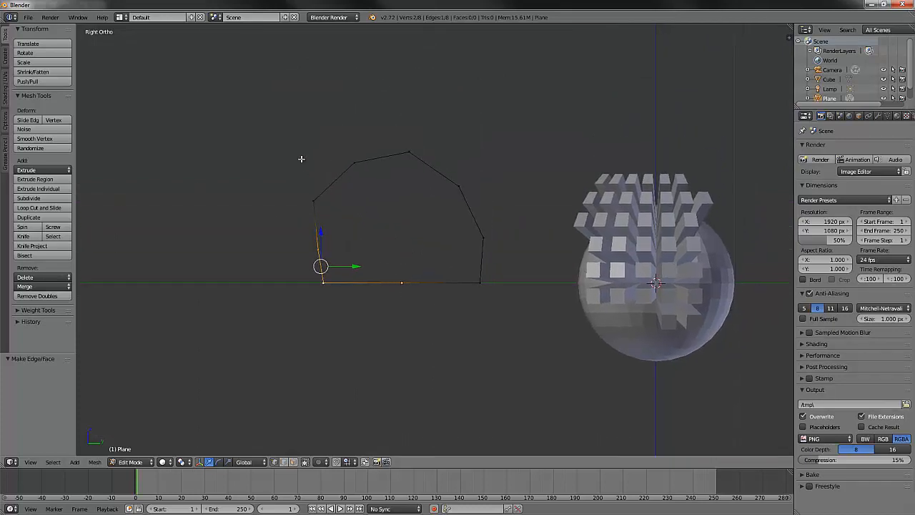
key("b")
left_click_drag(274, 118, 512, 323)
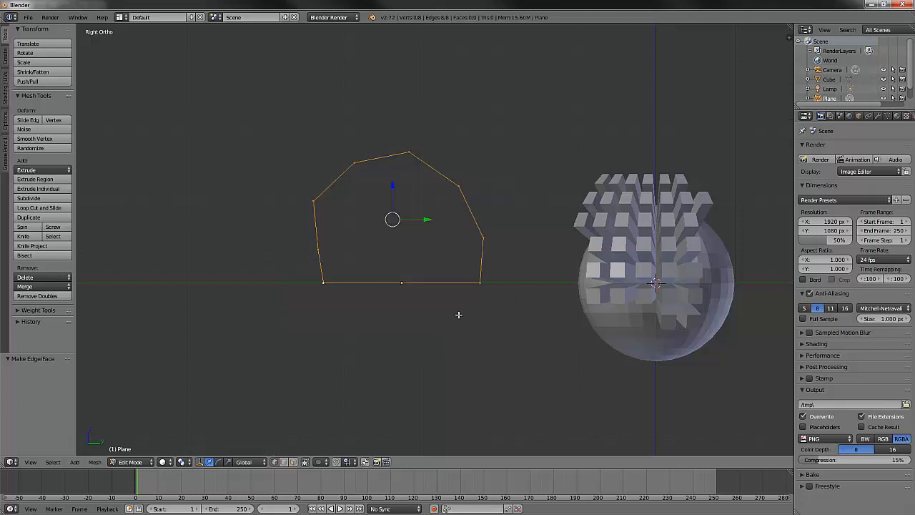
Try filling the outline with a single face, undo it and fill the outline with triangles using Fill instead.
key("f")
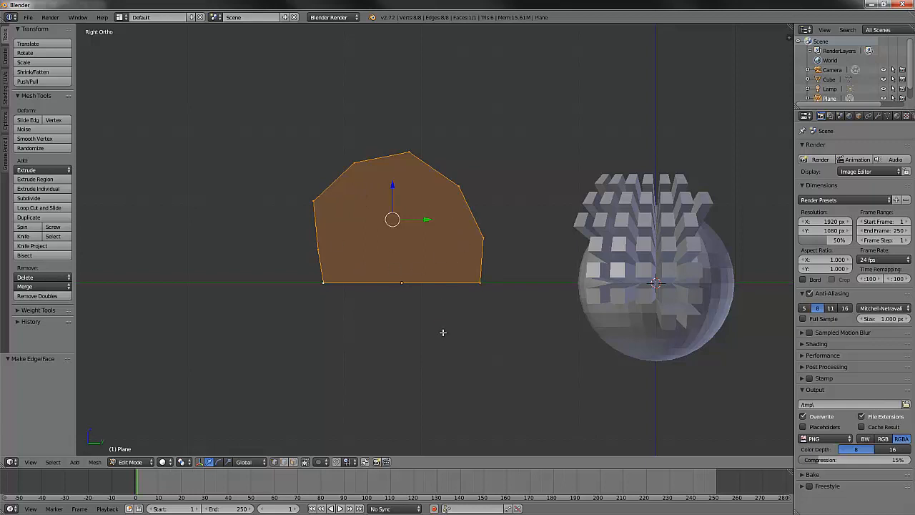
key("ctrl+z")
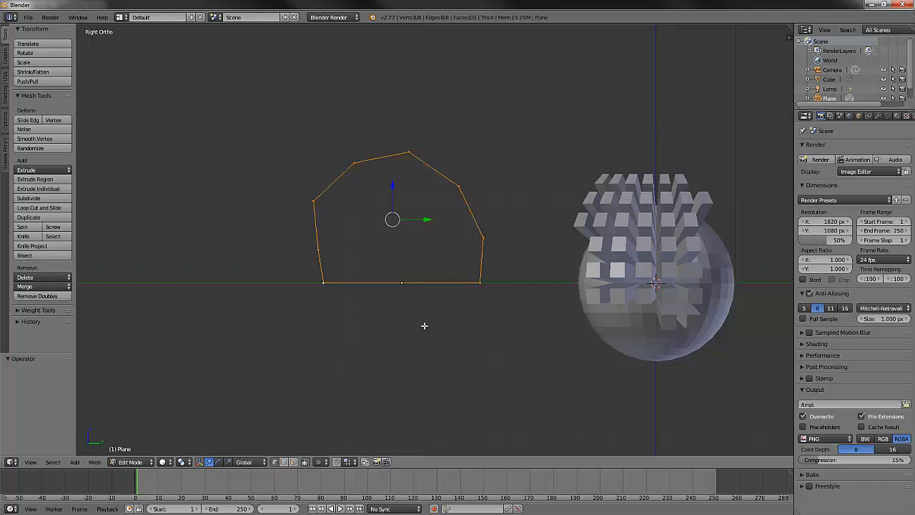
key("alt+f")
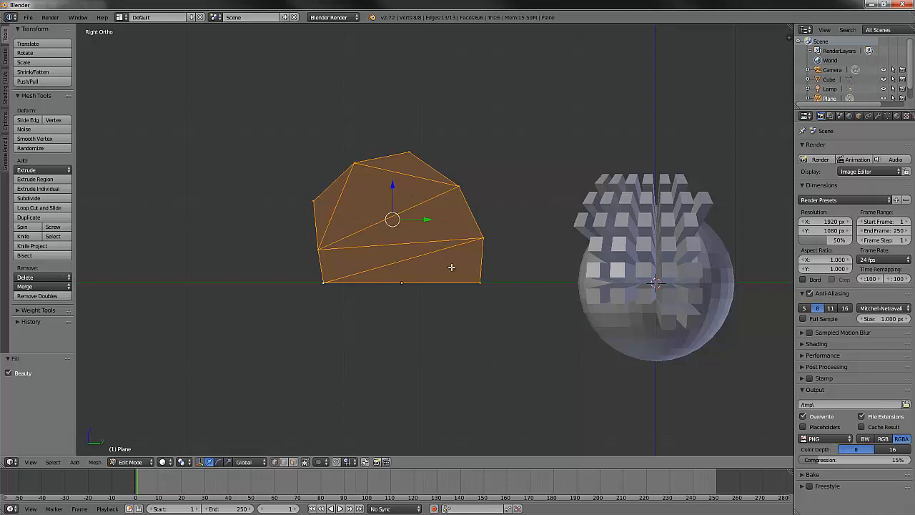
Extrude the filled profile about 2.54 along global X into a solid and return to a perspective view.
middle_click_drag(448, 264, 435, 272)
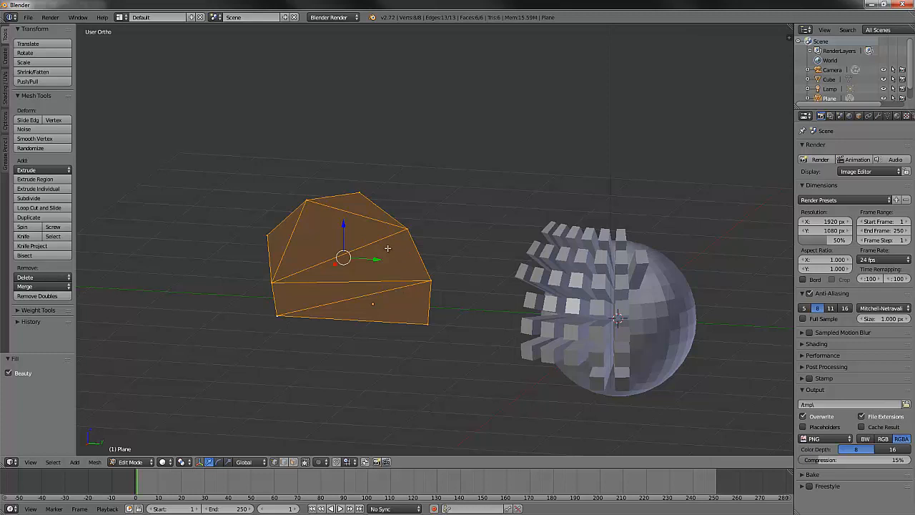
key("e")
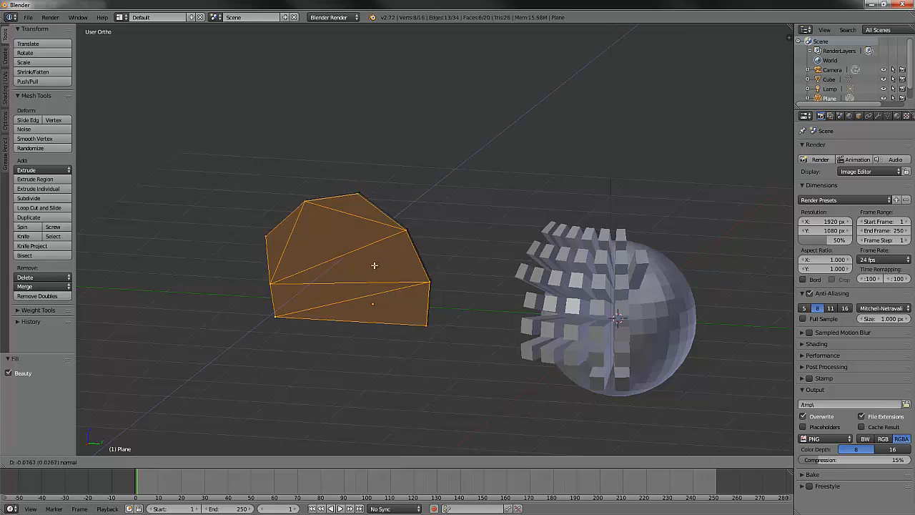
left_click(330, 302)
key("KP_5")
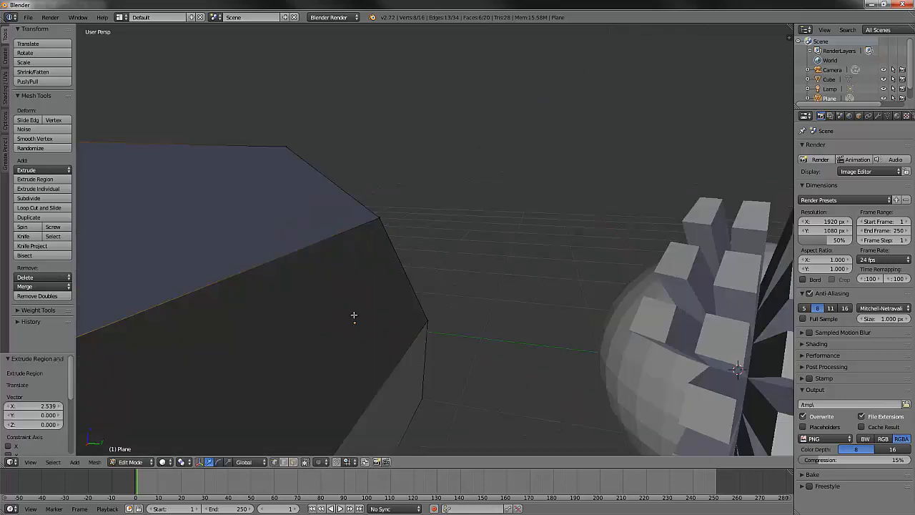
mouse_move(380, 306)
middle_mouse_down()
mouse_move(416, 288)
mouse_move(458, 303)
mouse_move(408, 317)
mouse_move(370, 308)
mouse_move(359, 292)
mouse_move(408, 306)
mouse_move(439, 300)
mouse_move(391, 300)
middle_mouse_up()
scroll(390, 300, "up", 2)
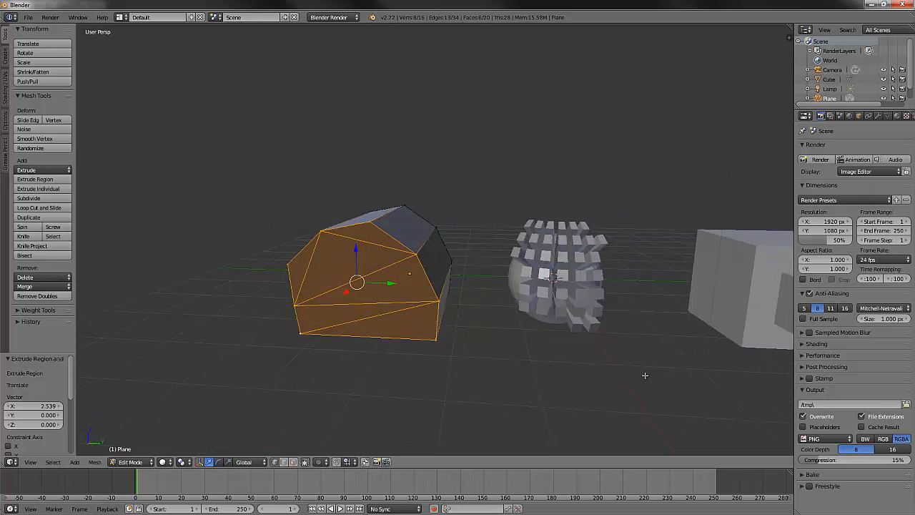
middle_click_drag(645, 374, 552, 371)
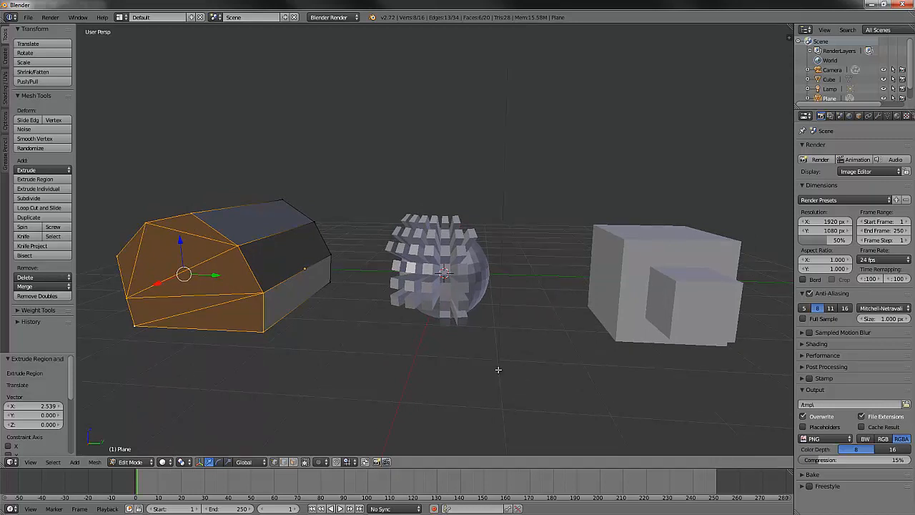
Leave Edit Mode on the extruded profile and inspect the cube's extruded region and the sphere's individually extruded faces in Edit Mode.
key("Tab")
right_click(655, 284)
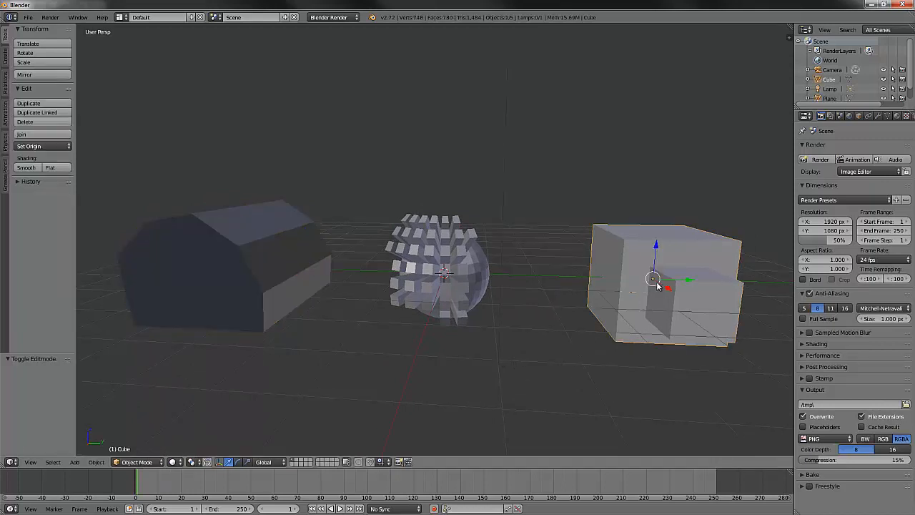
key("Tab")
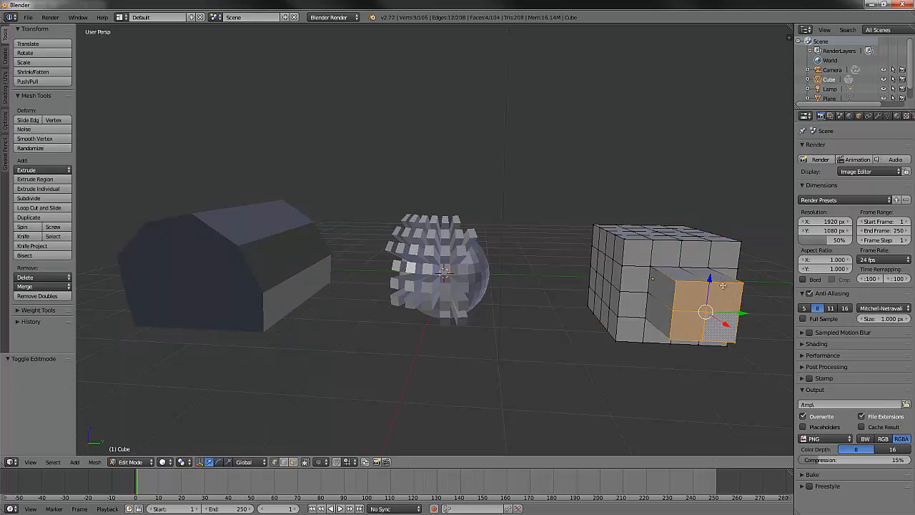
key("Tab")
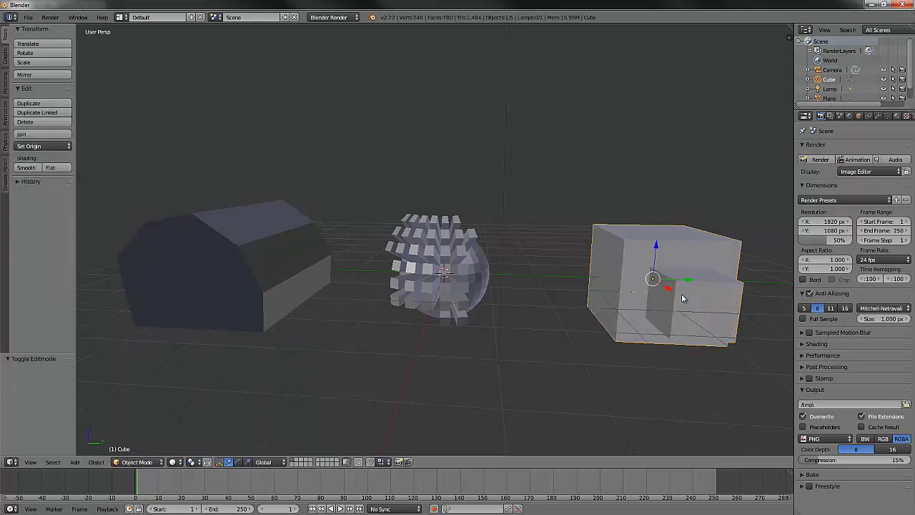
right_click(458, 271)
key("Tab")
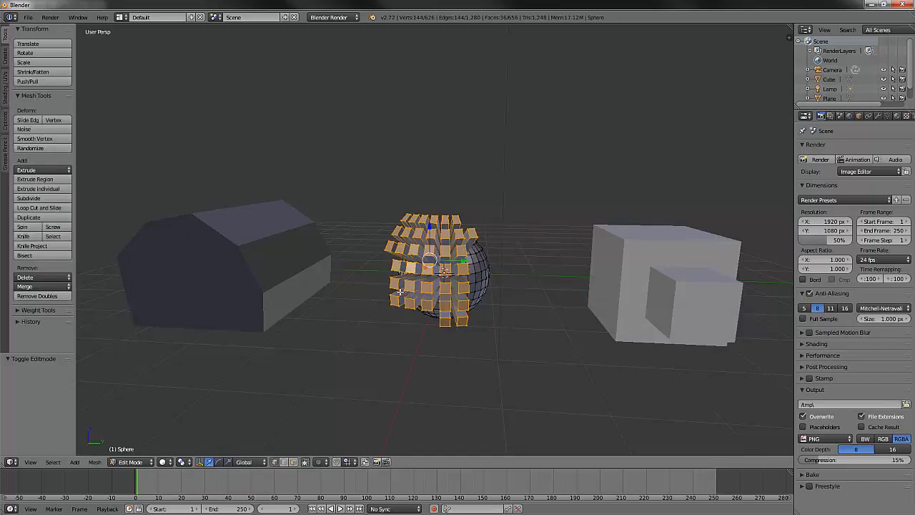
key("Tab")
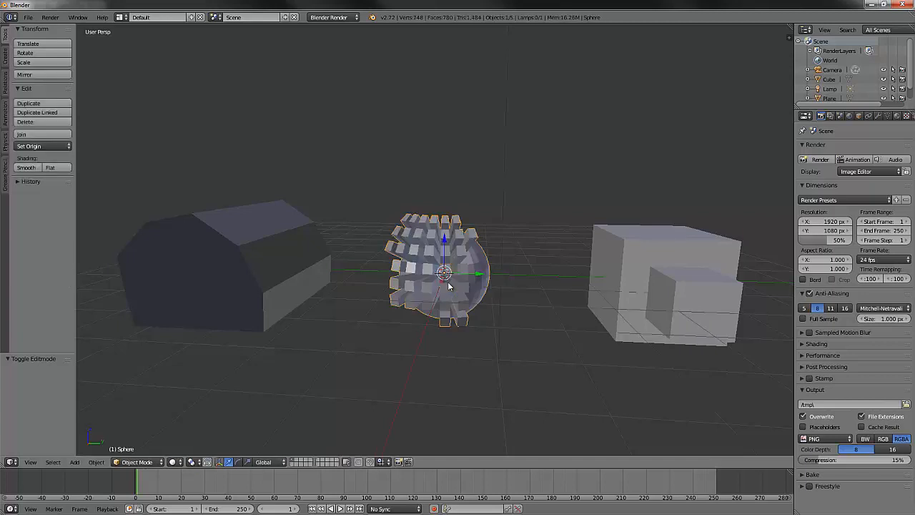
Compare the cube's region extrusion with the sphere's individual face extrusions again in Edit Mode, ending in Object Mode.
right_click(696, 289)
key("Tab")
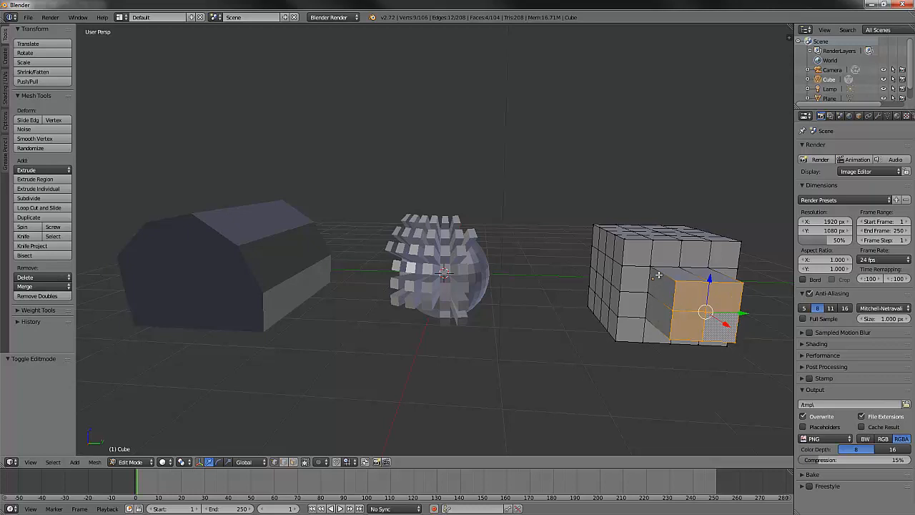
key("Tab")
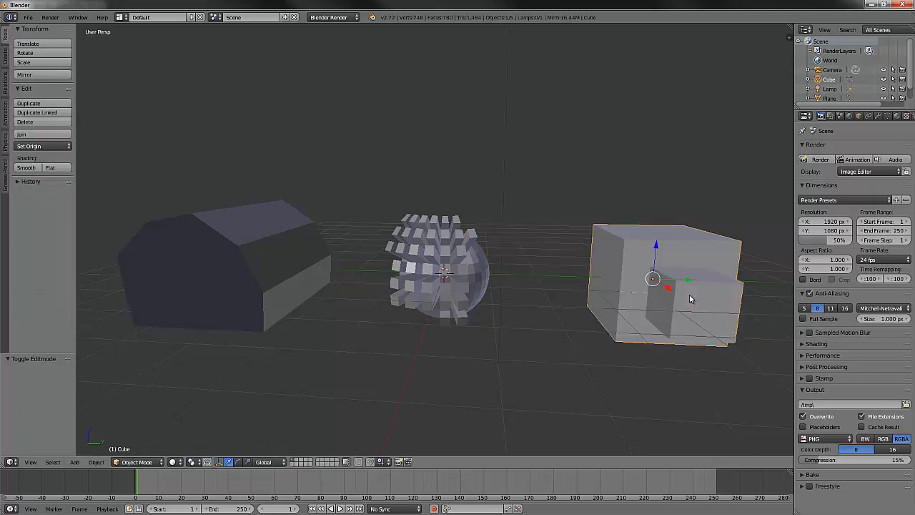
right_click(458, 281)
key("Tab")
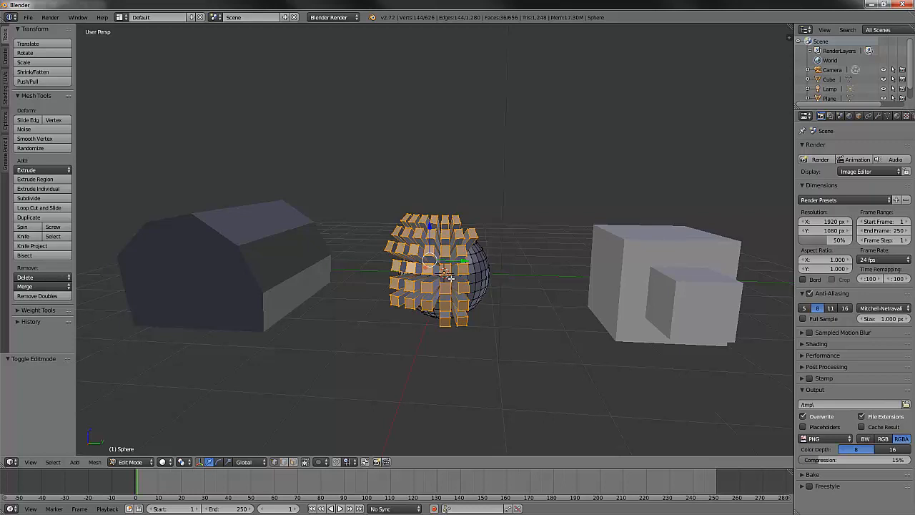
key("Tab")
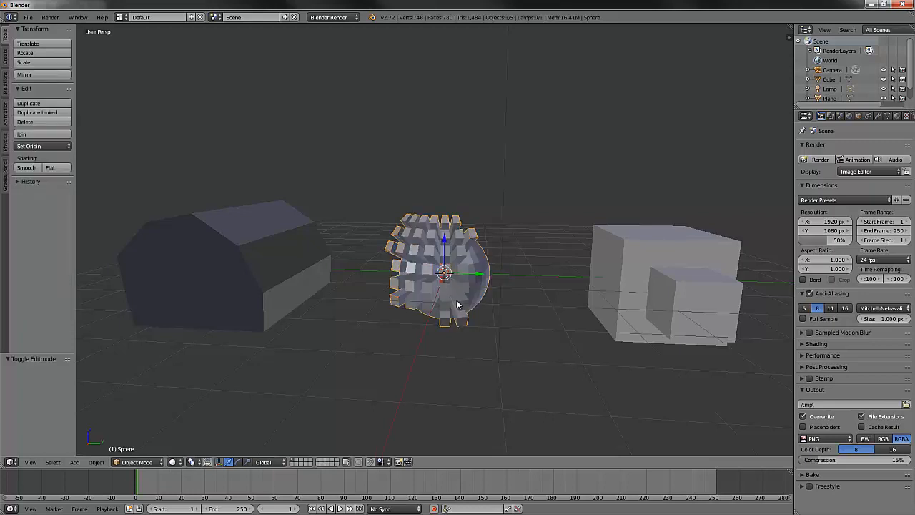
Check the extruded profile solid's mesh in Edit Mode, return to Object Mode and deselect all objects.
right_click(260, 290)
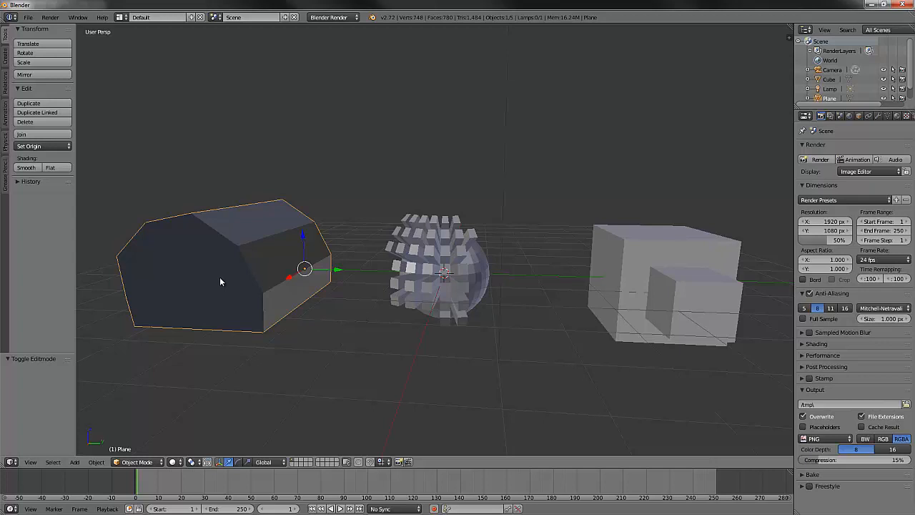
key("ctrl+Tab")
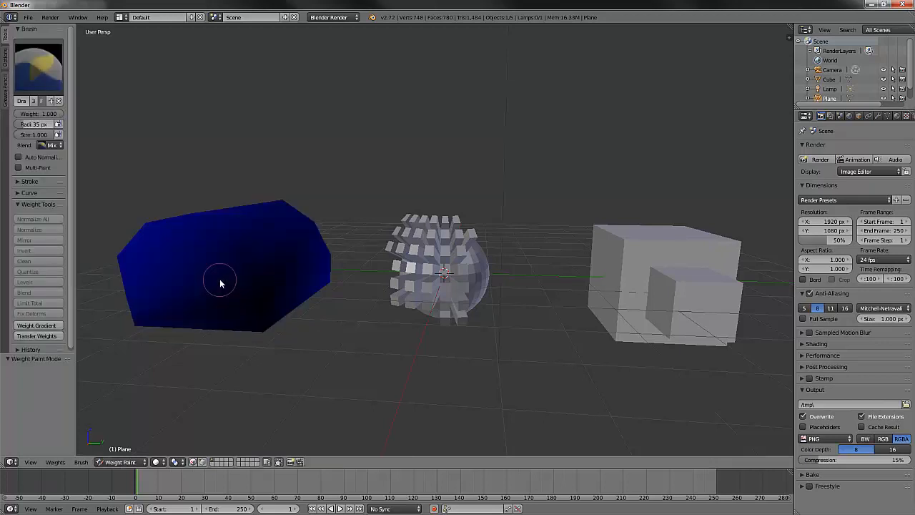
key("ctrl+Tab")
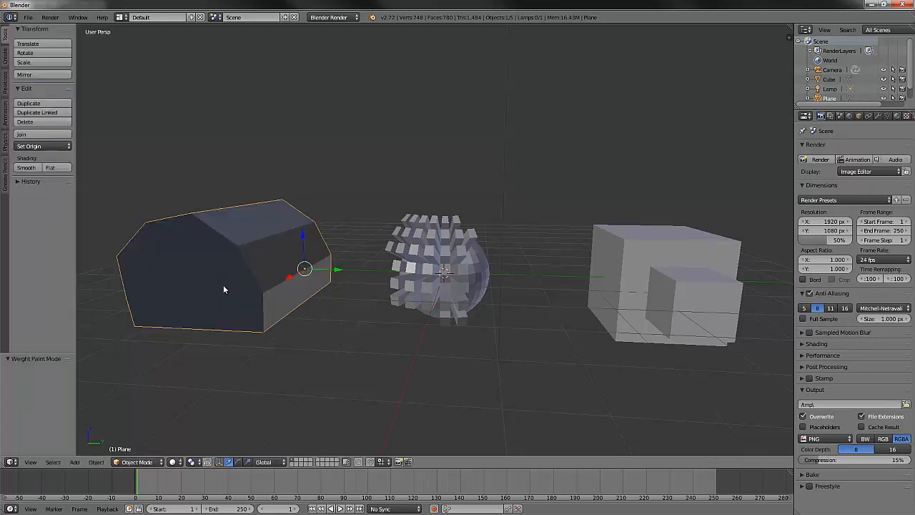
key("Tab")
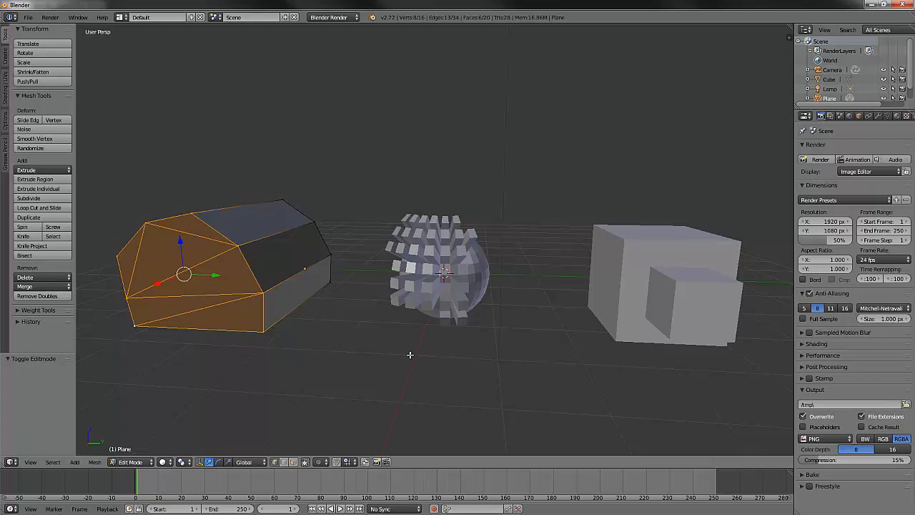
key("Tab")
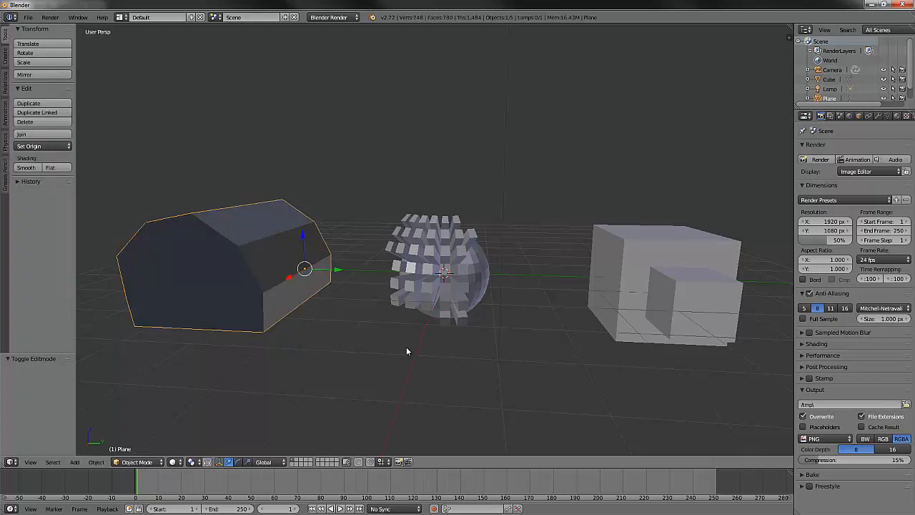
key("a")
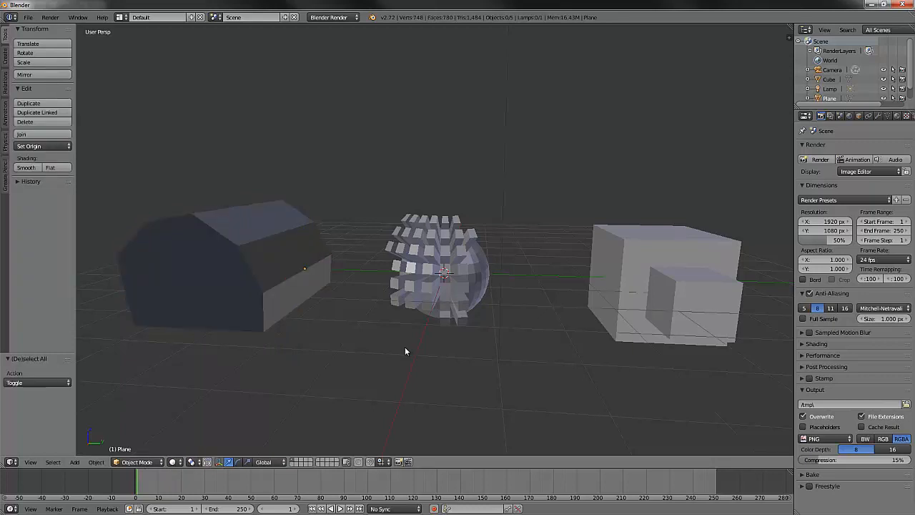
middle_click_drag(405, 348, 417, 356)
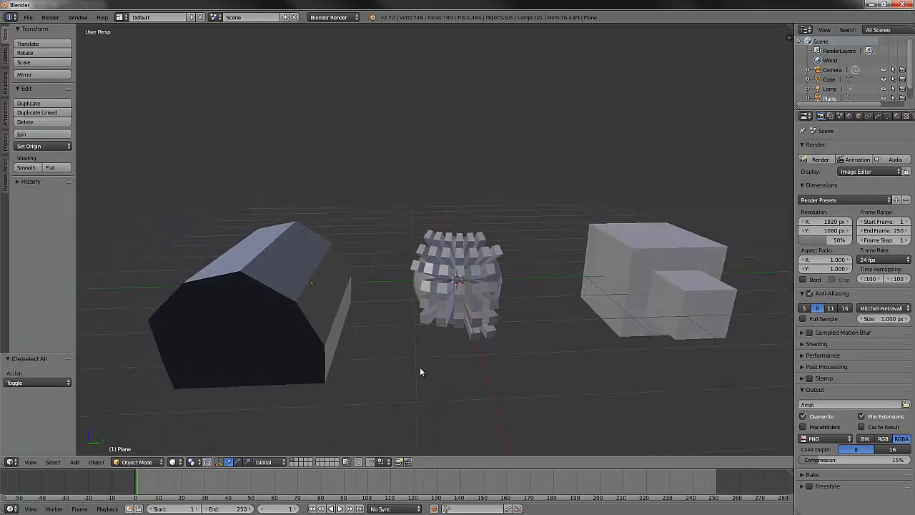